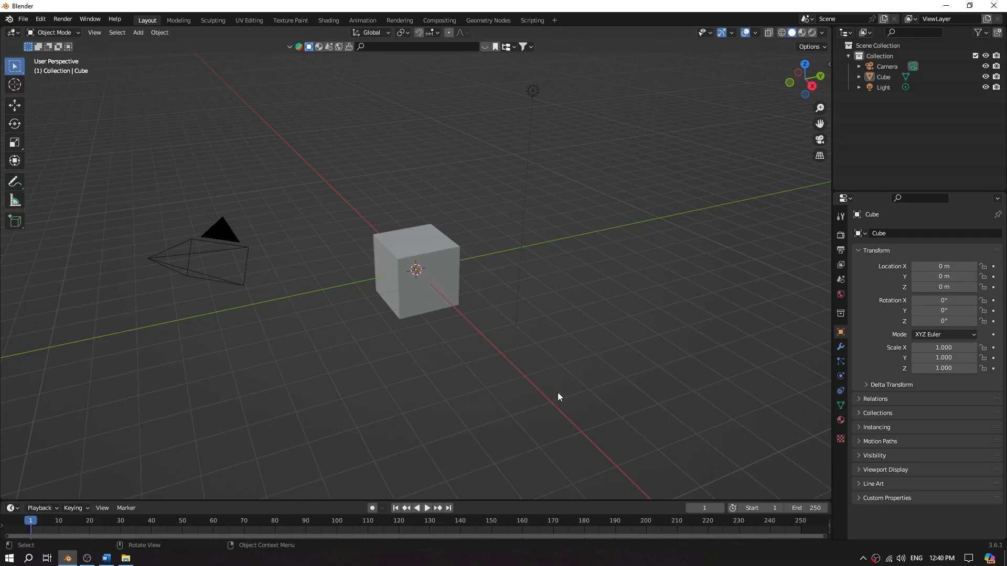
# Inset the cube's top face in Edit Mode and extrude the inner face downward to form a shallow recess.
pyautogui.click(433, 257)
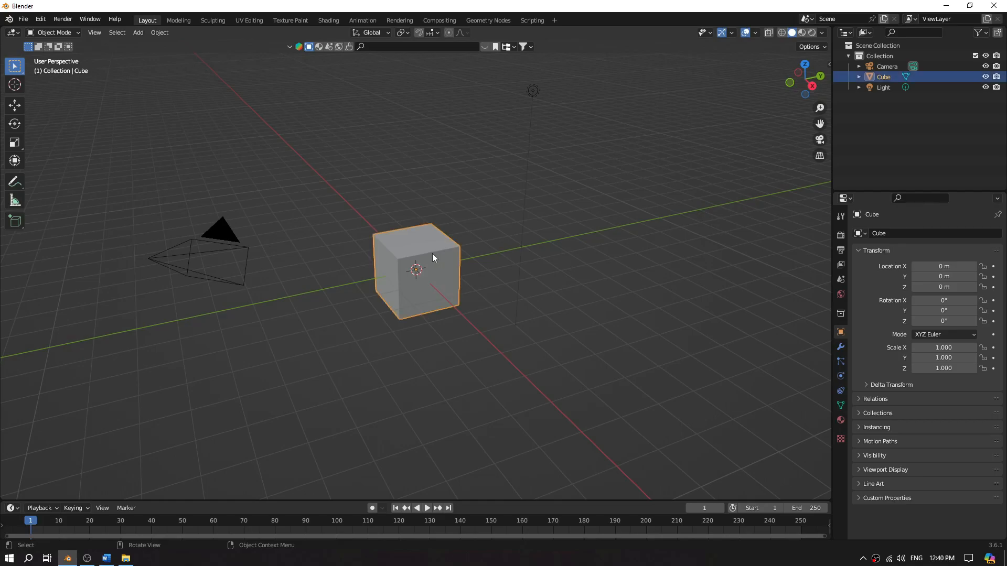
pyautogui.press('Tab')
pyautogui.scroll(3, 503, 268)
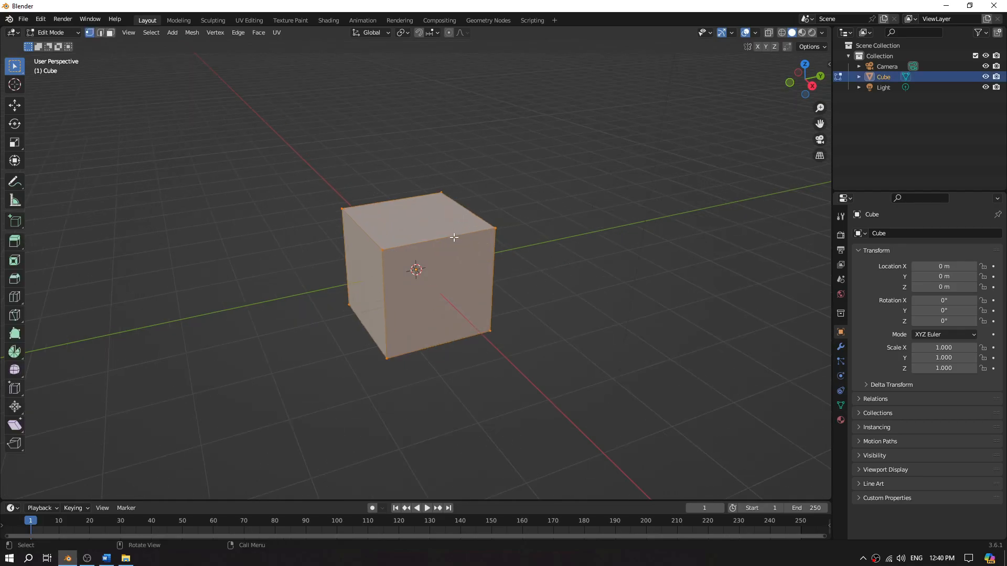
pyautogui.hotkey('alt', 'a')
pyautogui.press('3')
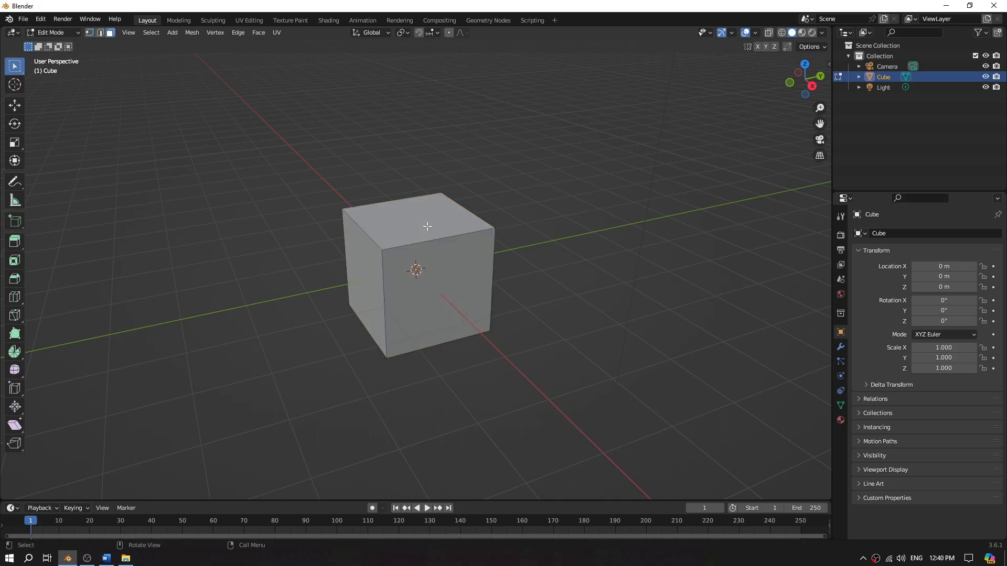
pyautogui.click(427, 227)
pyautogui.press('i')
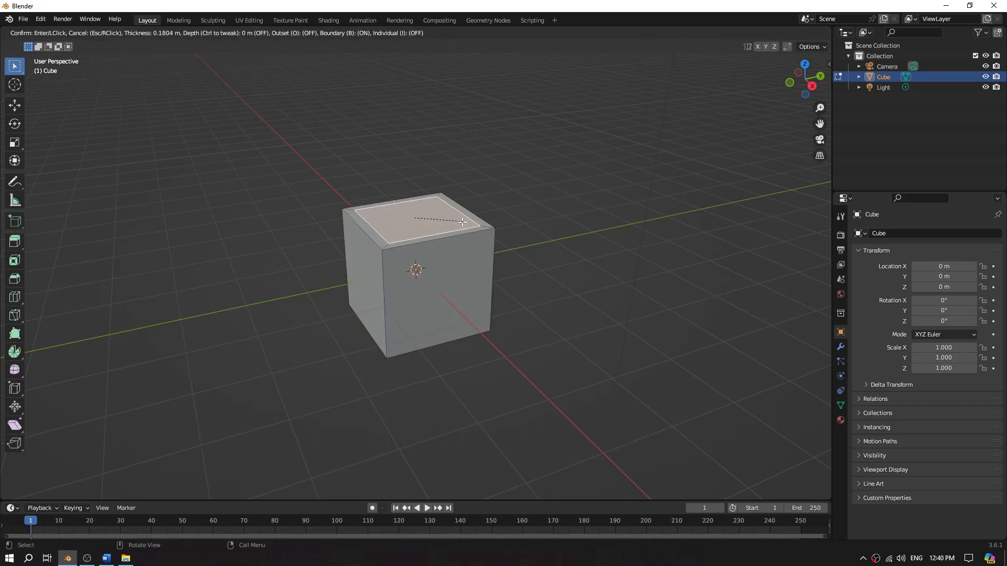
pyautogui.click(458, 223)
pyautogui.press('e')
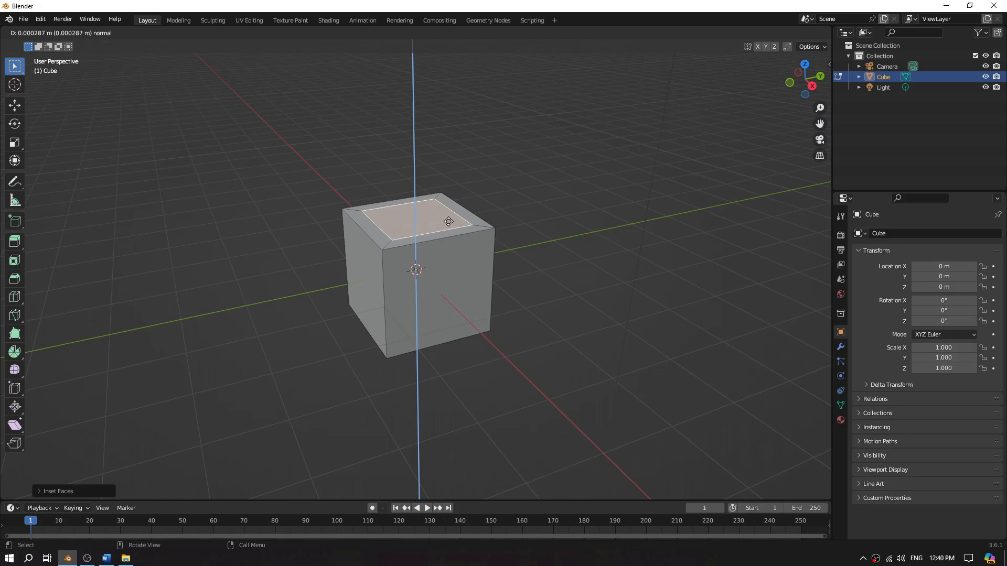
pyautogui.click(449, 229)
# Inset the cube's side face on the positive Y side and move it inward along its normal by about 0.12 m.
pyautogui.moveTo(533, 250); pyautogui.dragTo(449, 271, button='middle')
pyautogui.click(448, 270)
pyautogui.press('i')
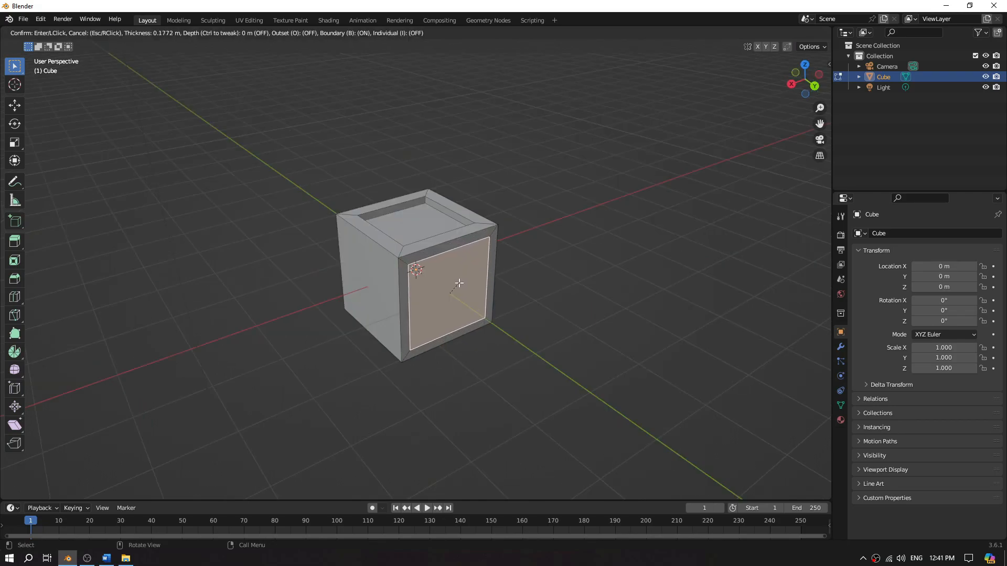
pyautogui.click(458, 284)
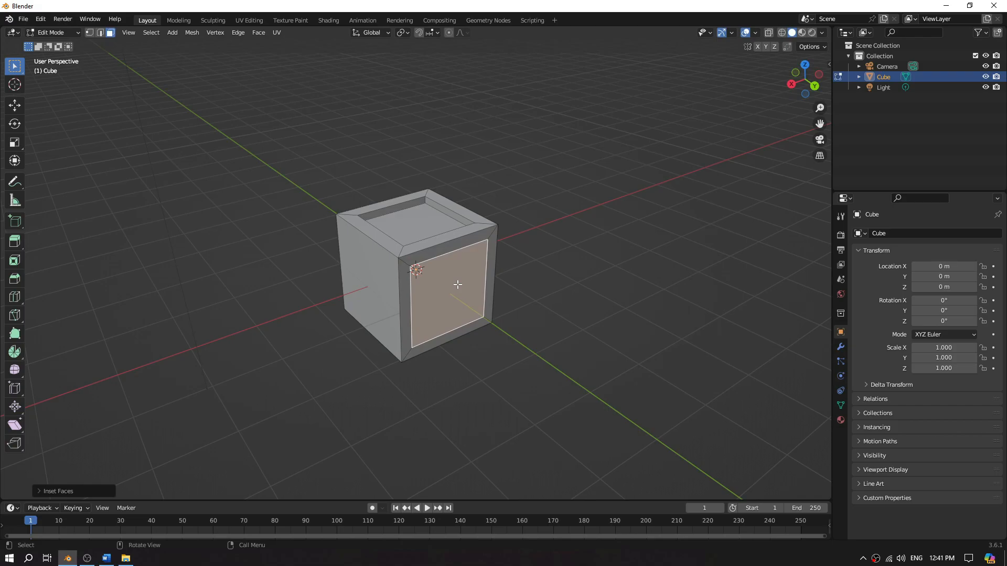
pyautogui.press('r')
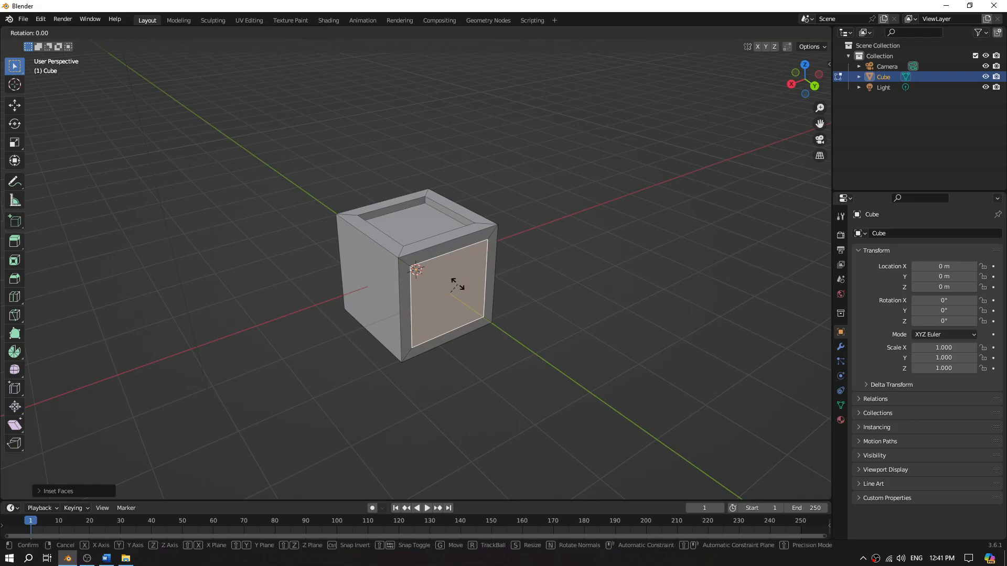
pyautogui.press('g')
pyautogui.press('z')
pyautogui.press('z')
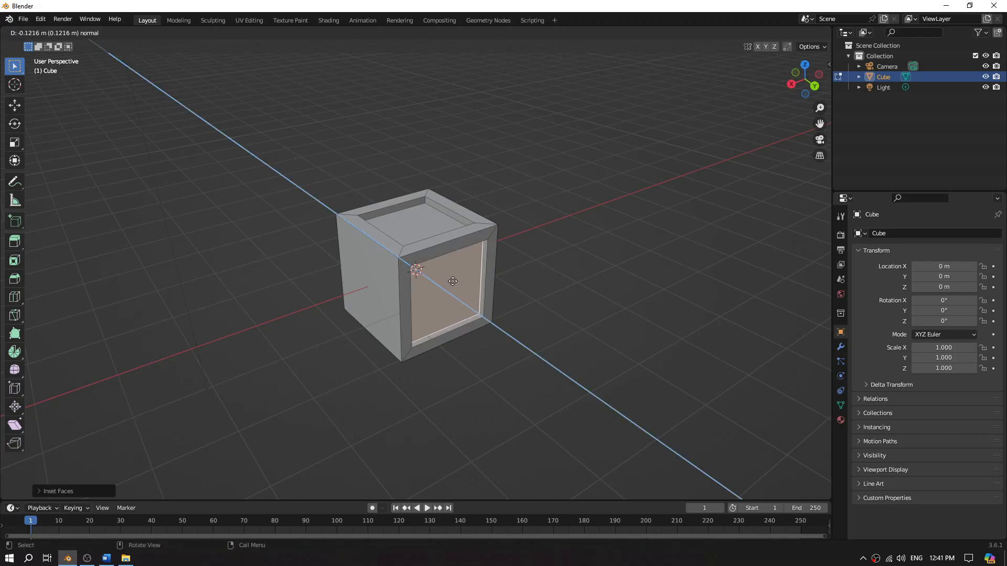
pyautogui.click(453, 280)
# Extrude the top rim strip opposite the recessed side upward into a chair backrest and return to Object Mode.
pyautogui.moveTo(453, 279); pyautogui.dragTo(704, 267, button='middle')
pyautogui.click(369, 225)
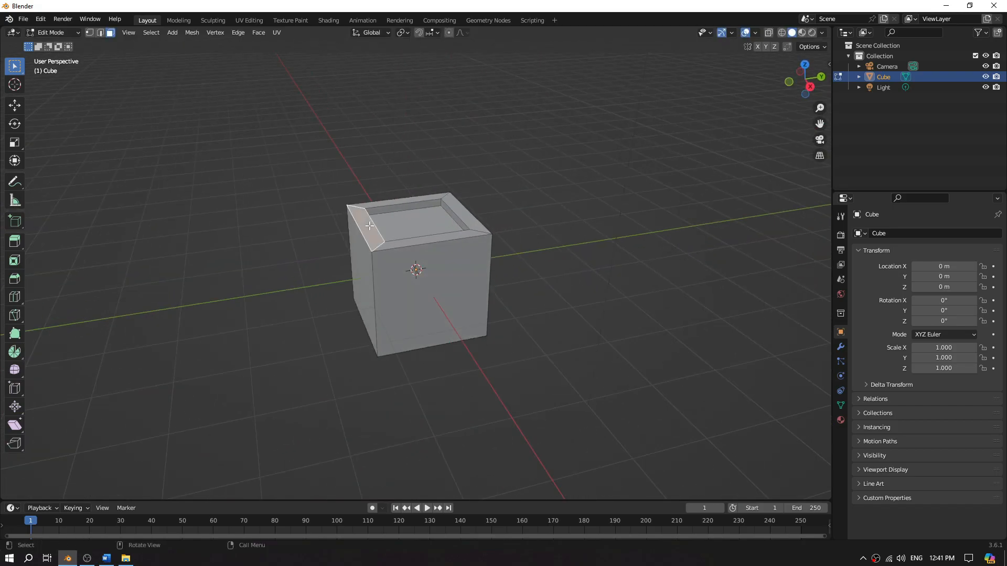
pyautogui.press('e')
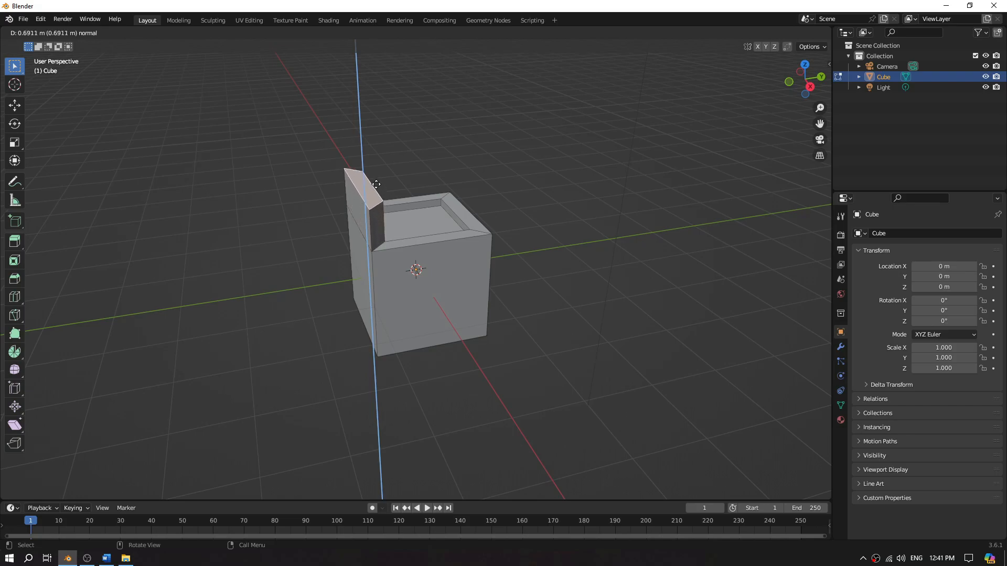
pyautogui.click(467, 173)
pyautogui.moveTo(467, 172); pyautogui.dragTo(488, 209, button='middle')
pyautogui.moveTo(556, 216); pyautogui.dragTo(512, 216, button='middle')
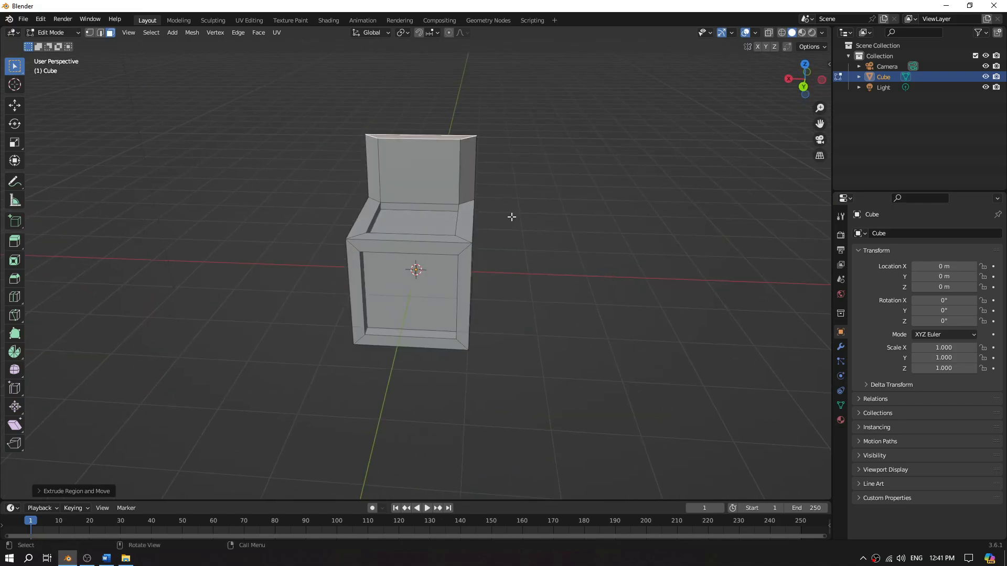
pyautogui.press('Tab')
pyautogui.moveTo(519, 276); pyautogui.dragTo(485, 267, button='middle')
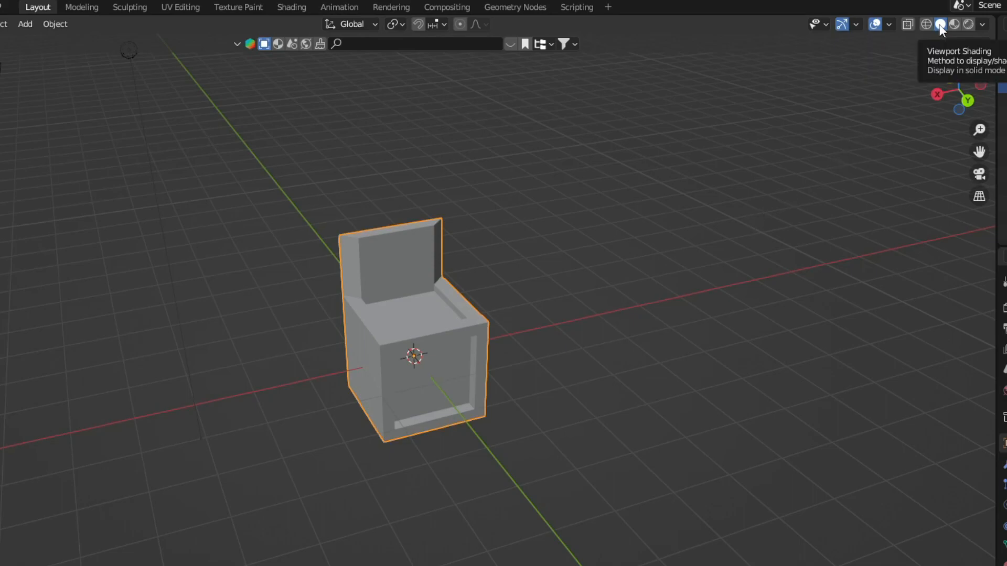
# Examine the chair from several angles in Solid and Material Preview viewport shading.
pyautogui.scroll(2, 682, 257)
pyautogui.moveTo(675, 270)
pyautogui.mouseDown(button='middle')
pyautogui.moveTo(685, 215)
pyautogui.moveTo(631, 233)
pyautogui.mouseUp(button='middle')
pyautogui.moveTo(430, 271); pyautogui.dragTo(575, 285, button='middle')
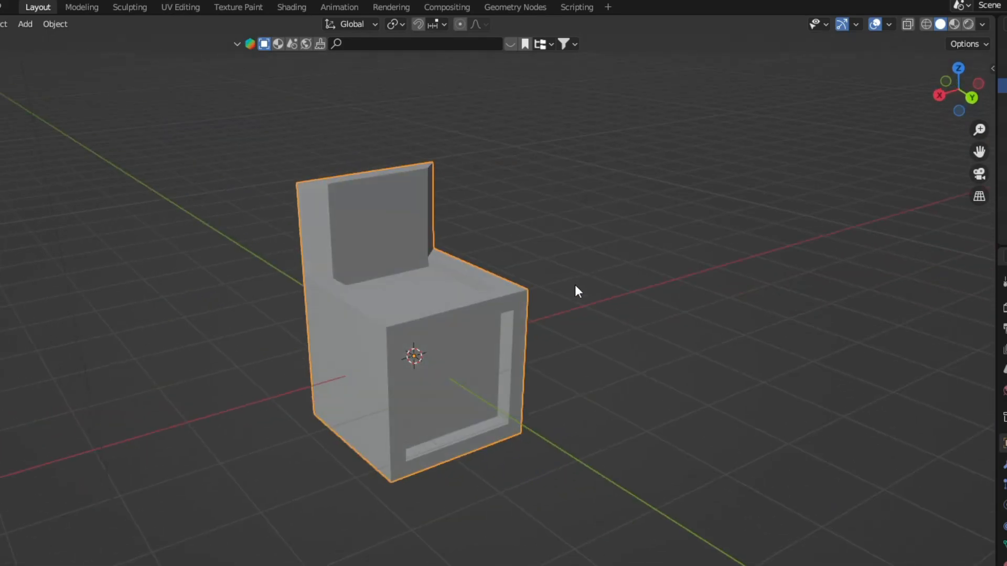
pyautogui.click(954, 24)
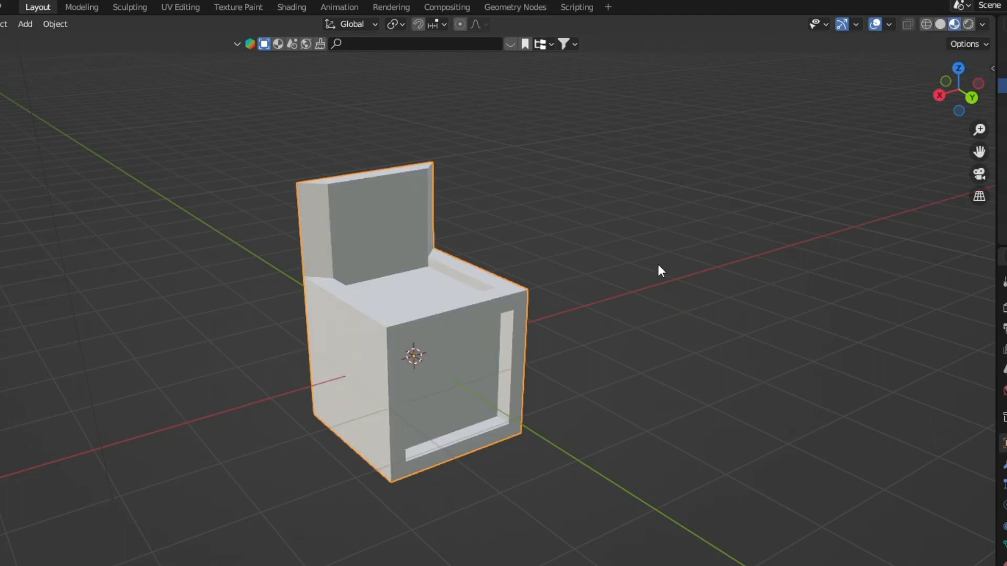
pyautogui.moveTo(663, 259); pyautogui.dragTo(656, 270, button='middle')
pyautogui.moveTo(677, 227); pyautogui.dragTo(749, 215, button='middle')
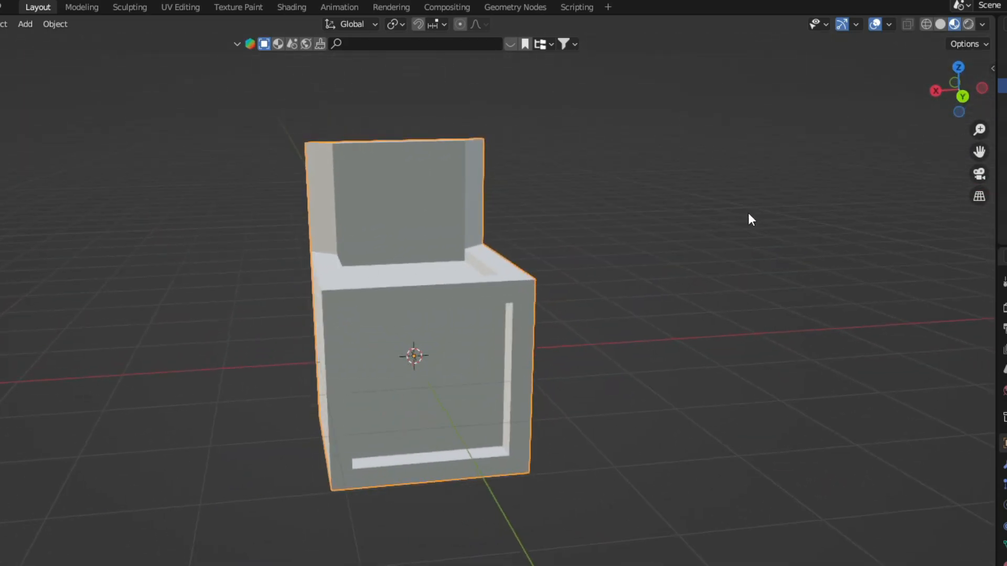
pyautogui.moveTo(609, 250); pyautogui.dragTo(664, 251, button='middle')
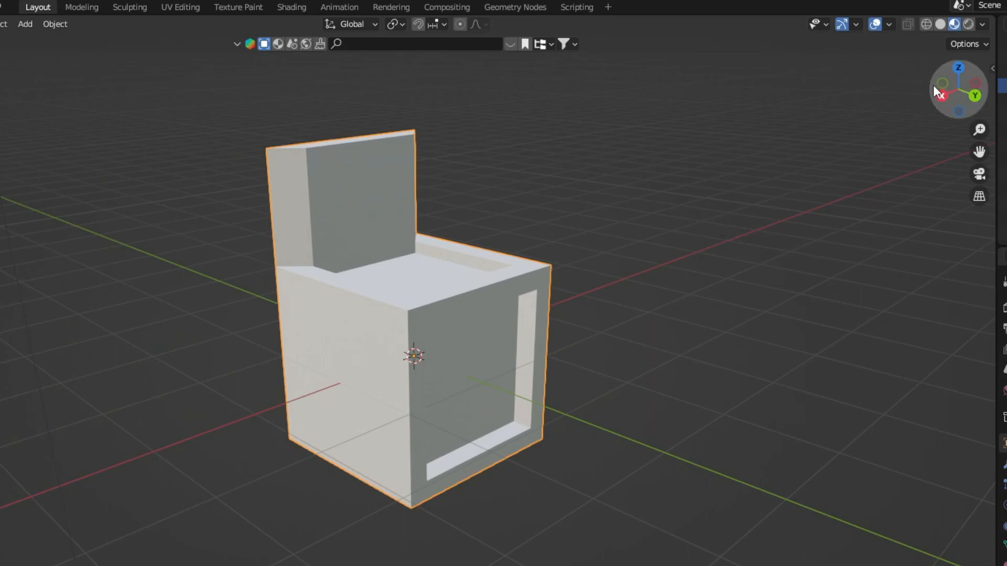
# Compare Rendered viewport shading with Solid and Material Preview on the chair, ending in Rendered.
pyautogui.click(968, 21)
pyautogui.moveTo(608, 273)
pyautogui.mouseDown(button='middle')
pyautogui.moveTo(644, 283)
pyautogui.moveTo(674, 321)
pyautogui.moveTo(608, 322)
pyautogui.mouseUp(button='middle')
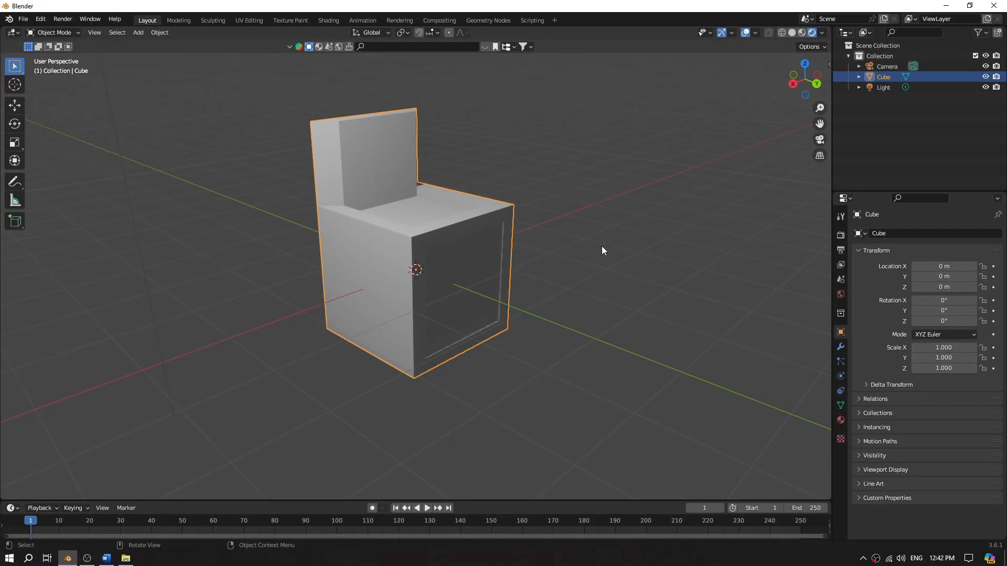
pyautogui.moveTo(556, 252); pyautogui.dragTo(609, 254, button='middle')
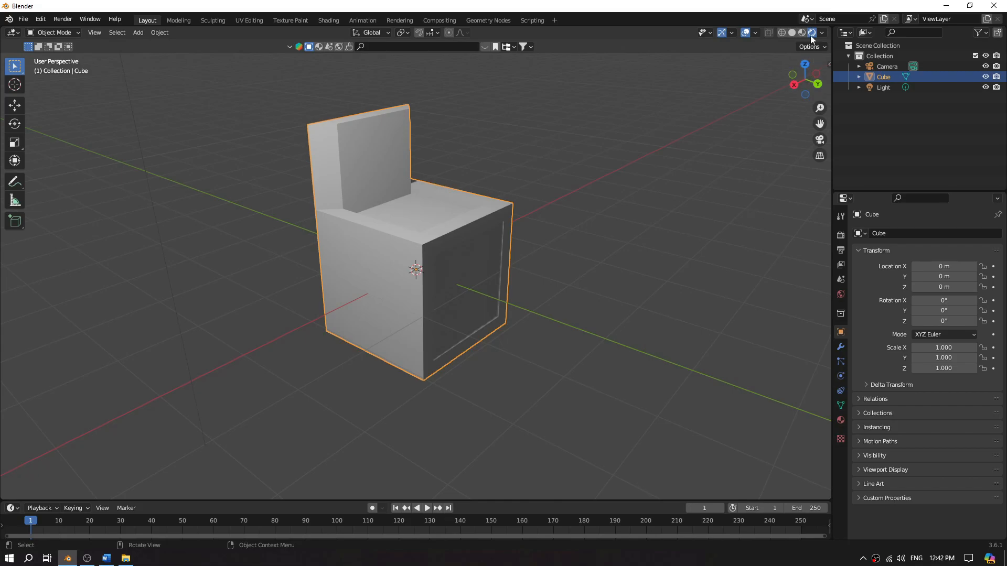
pyautogui.click(793, 33)
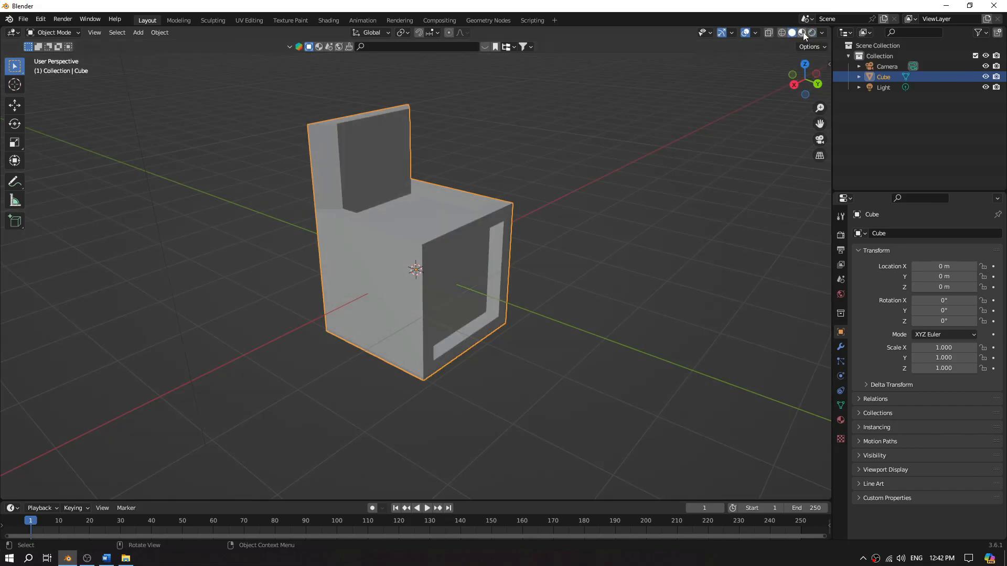
pyautogui.click(803, 33)
pyautogui.click(812, 32)
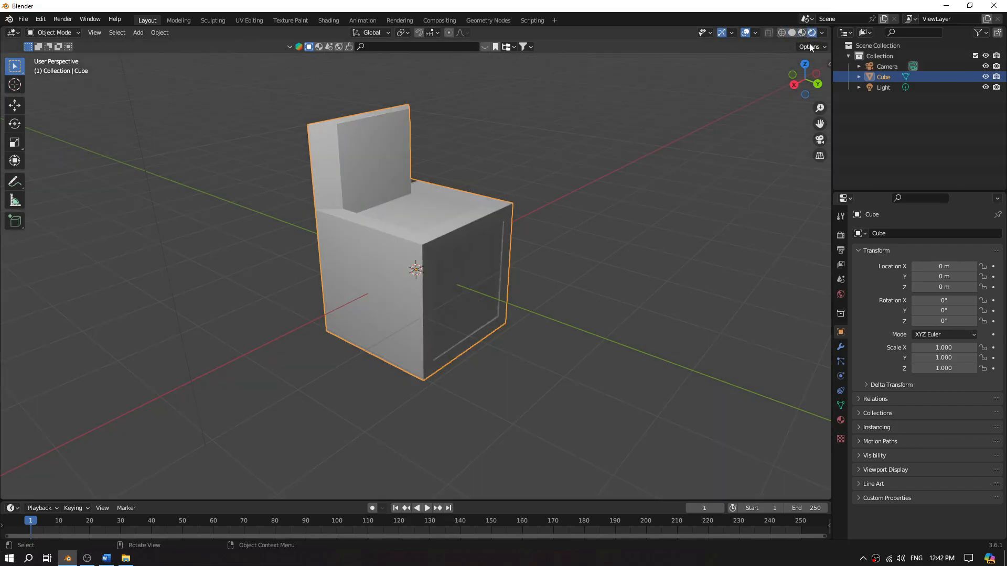
# Choose Eevee as the render engine in the scene's render settings and view the rendered chair.
pyautogui.click(840, 236)
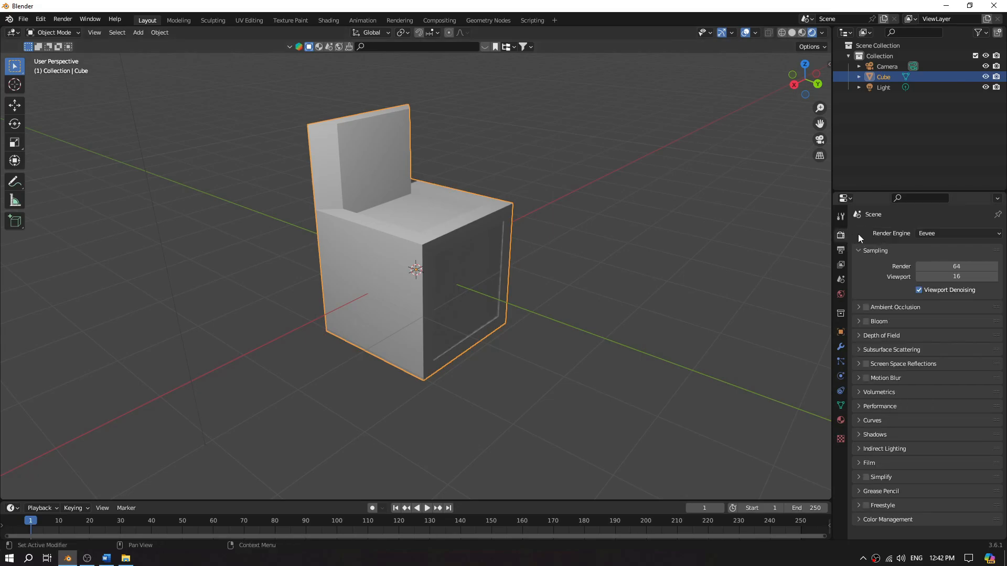
pyautogui.click(939, 234)
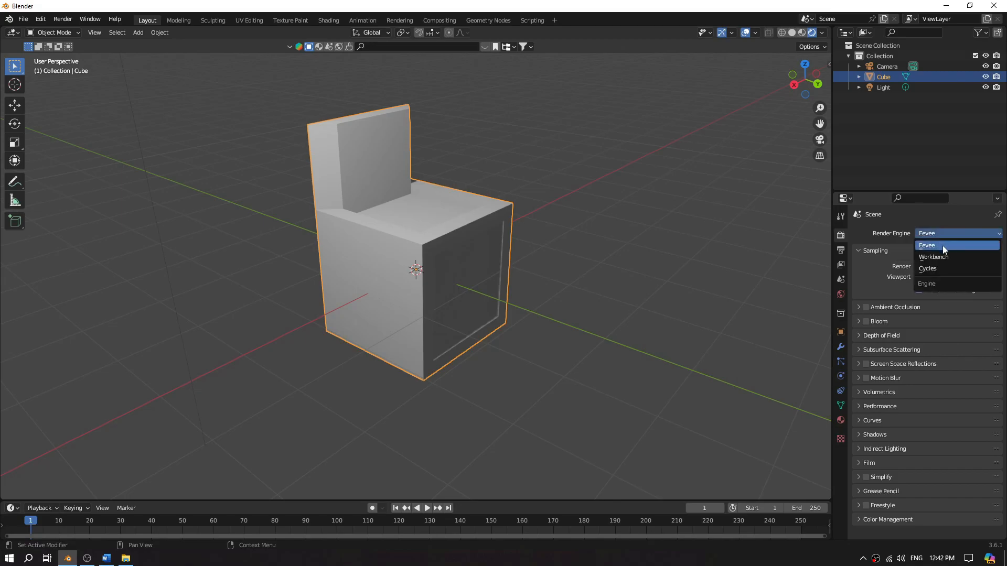
pyautogui.click(942, 246)
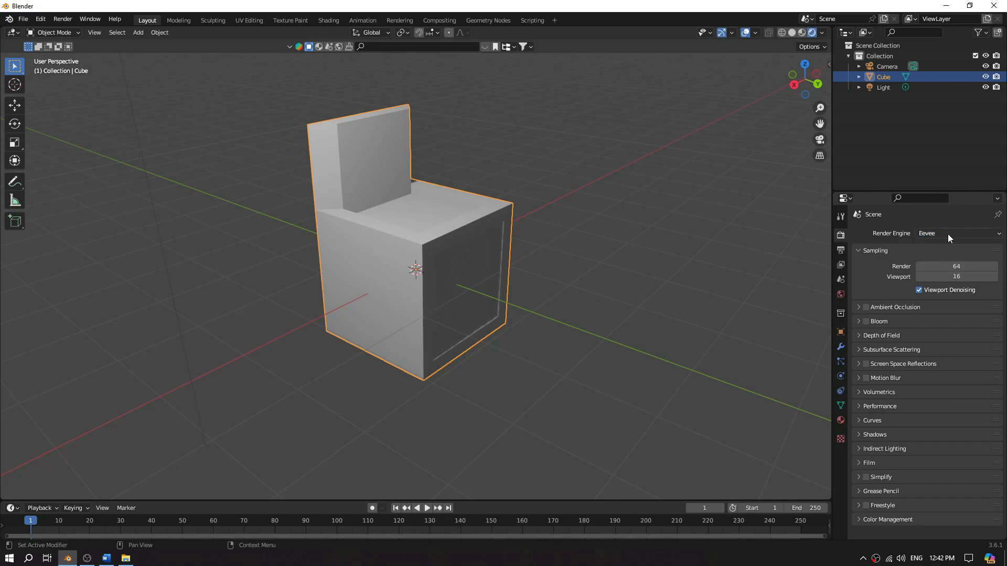
pyautogui.moveTo(682, 257)
pyautogui.mouseDown(button='middle')
pyautogui.moveTo(647, 261)
pyautogui.moveTo(675, 256)
pyautogui.mouseUp(button='middle')
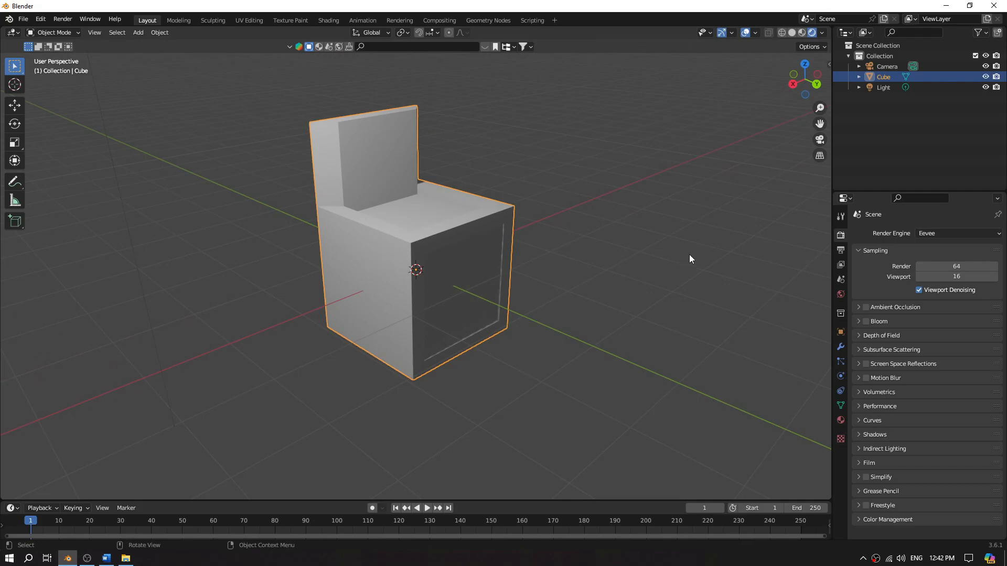
# Change the render engine to Cycles with GPU Compute as the device and view the chair up close.
pyautogui.click(933, 233)
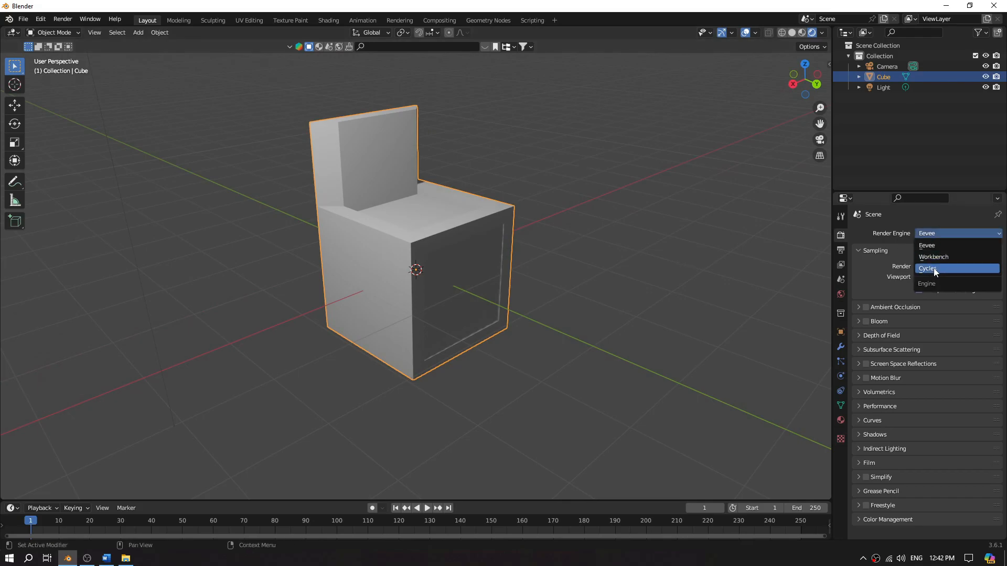
pyautogui.click(934, 271)
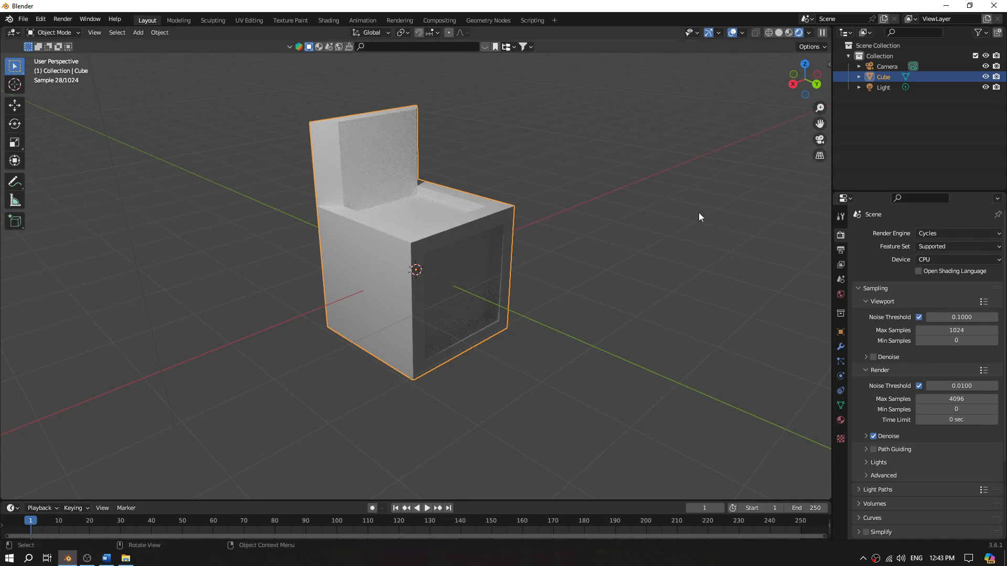
pyautogui.click(935, 260)
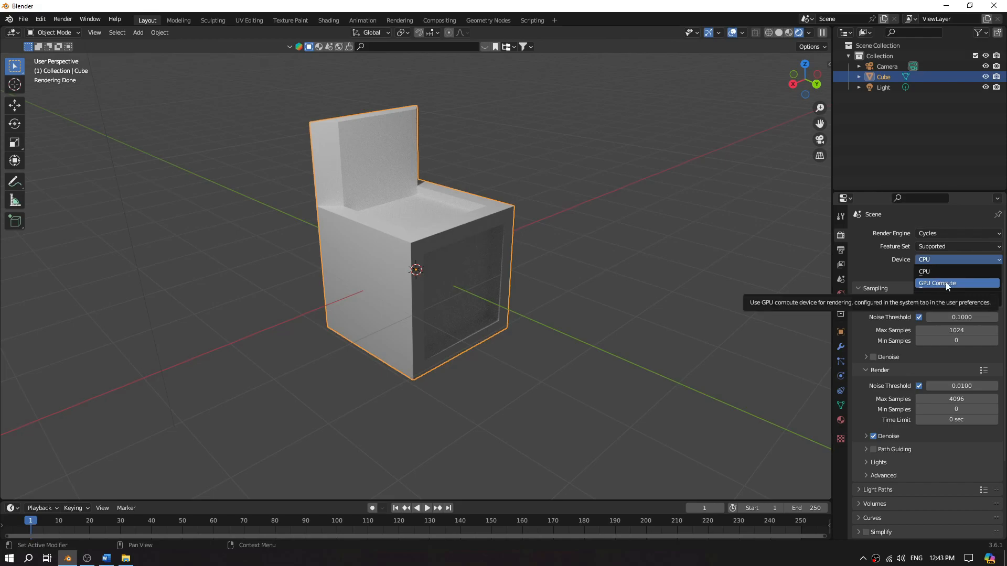
pyautogui.click(947, 283)
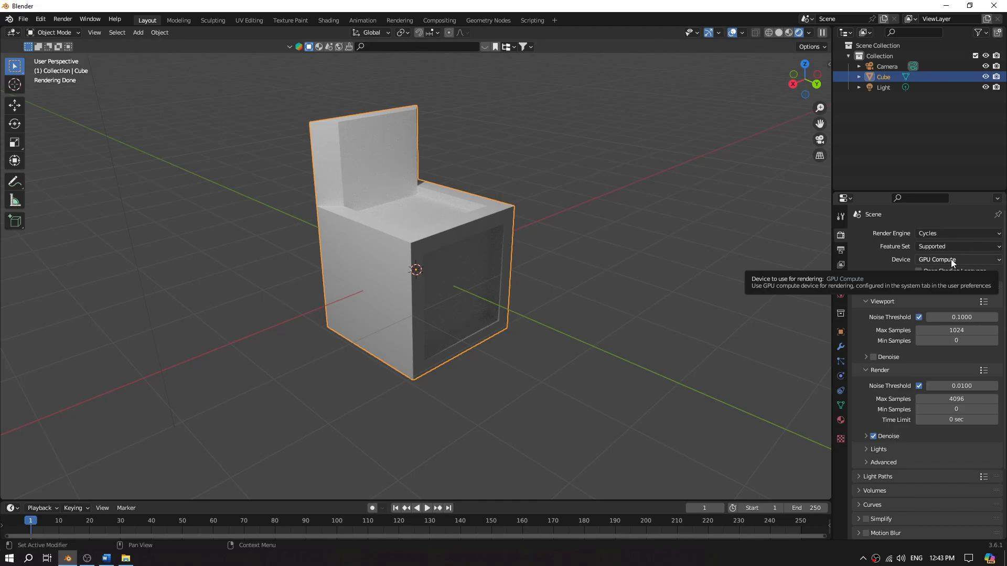
pyautogui.scroll(1, 765, 240)
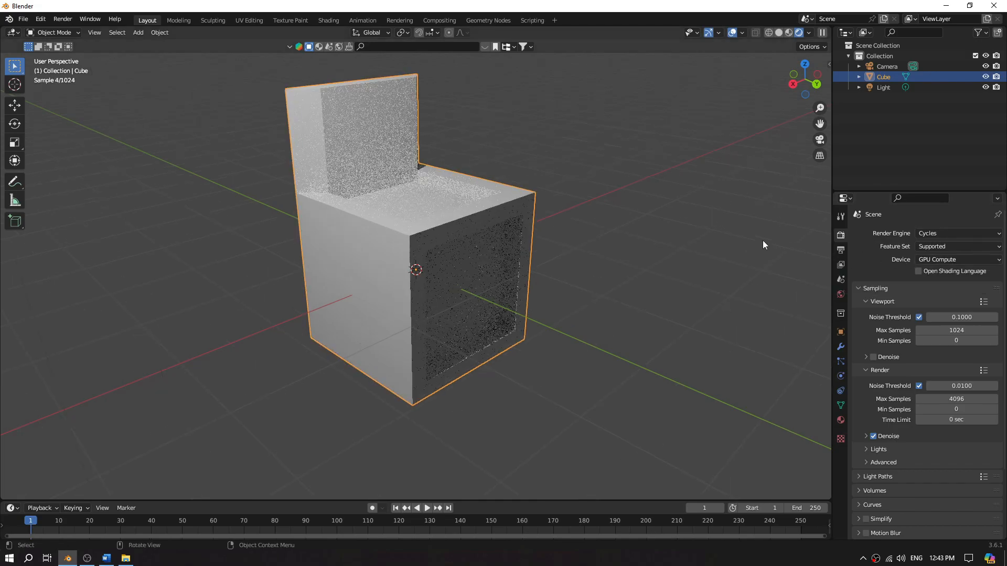
pyautogui.keyDown('shift'); pyautogui.moveTo(660, 197); pyautogui.dragTo(677, 239, button='middle'); pyautogui.keyUp('shift')
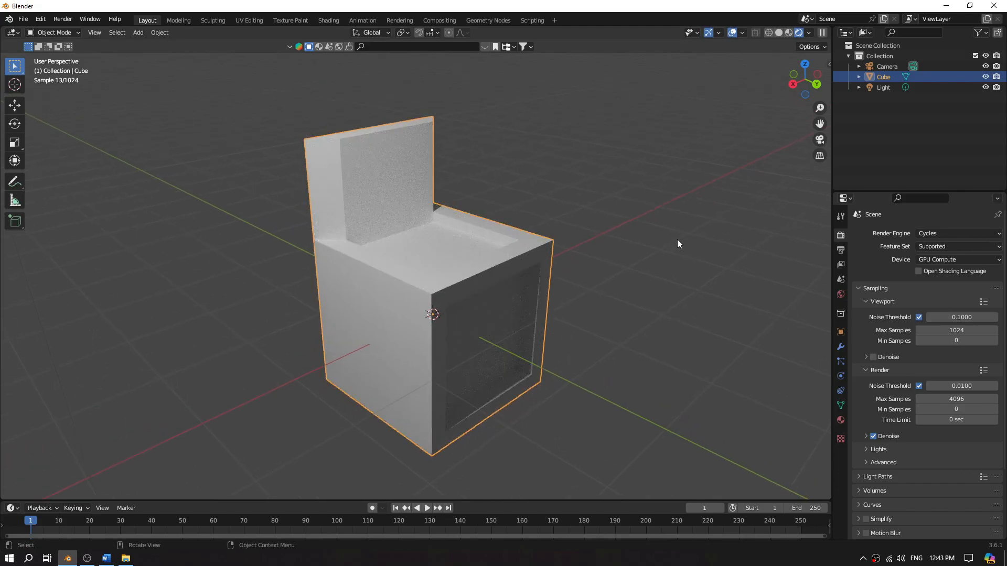
# Switch the render engine back to Eevee and view the whole chair from farther away.
pyautogui.click(932, 234)
pyautogui.click(937, 243)
pyautogui.moveTo(650, 265); pyautogui.dragTo(713, 280, button='middle')
pyautogui.scroll(-2, 665, 288)
pyautogui.scroll(-3, 627, 284)
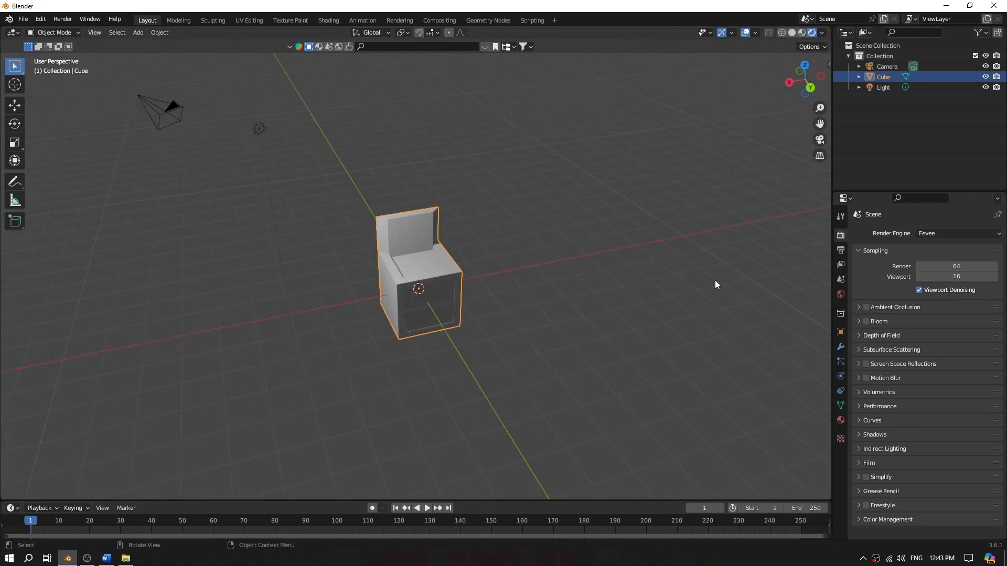
pyautogui.moveTo(546, 273); pyautogui.dragTo(624, 275, button='middle')
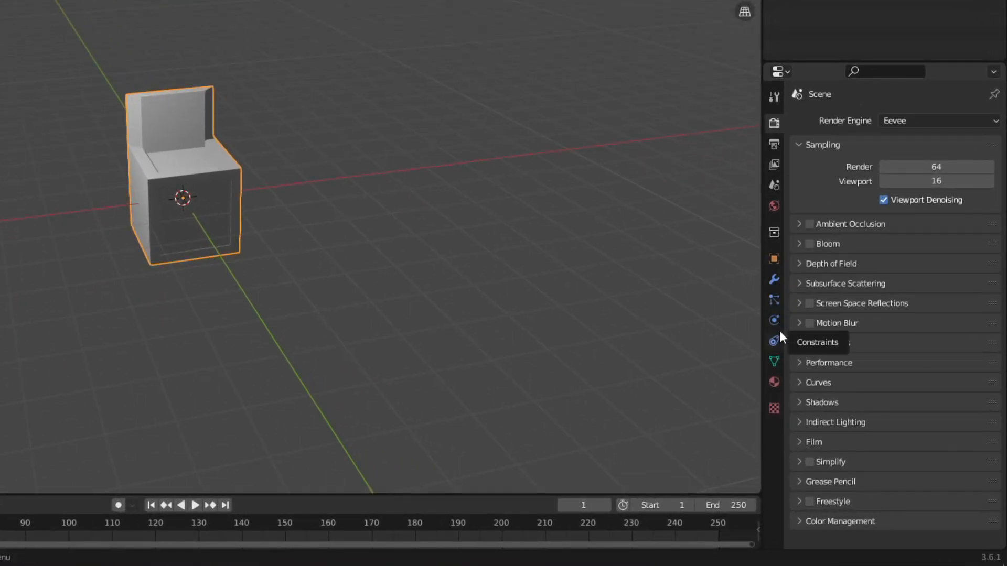
# Set the base color of the chair's material to a pinkish red with saturation about 0.86.
pyautogui.click(775, 382)
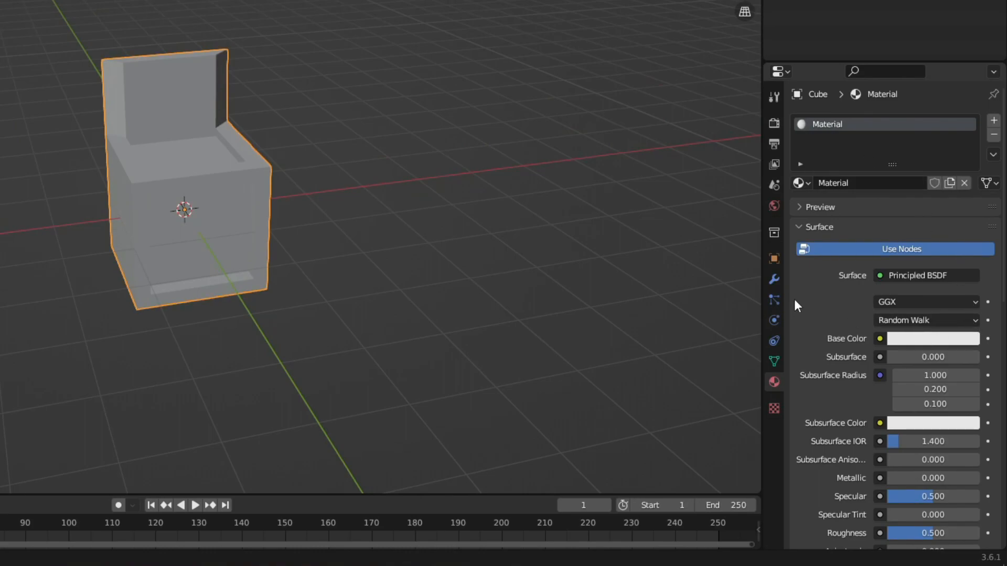
pyautogui.click(905, 339)
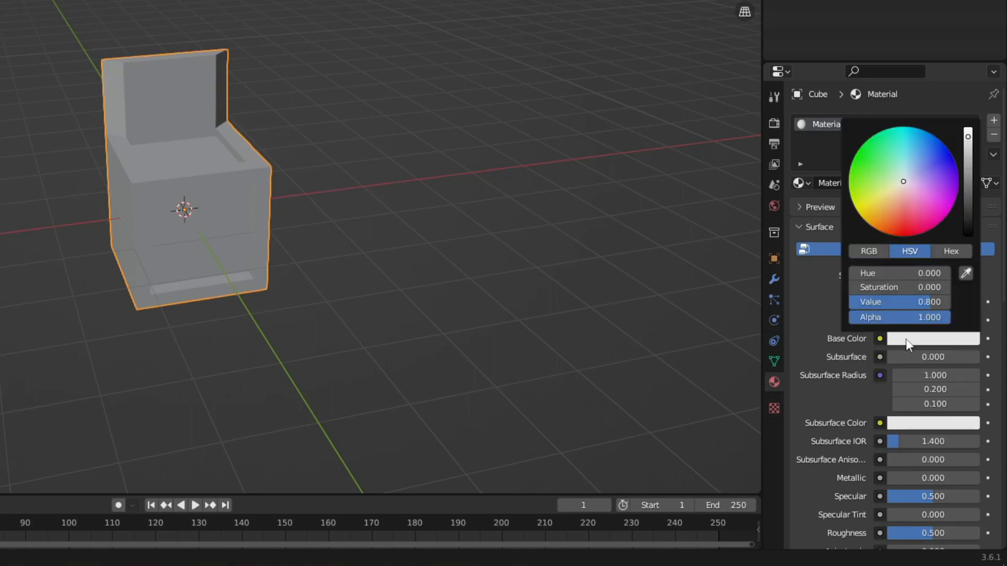
pyautogui.moveTo(905, 184); pyautogui.dragTo(909, 213)
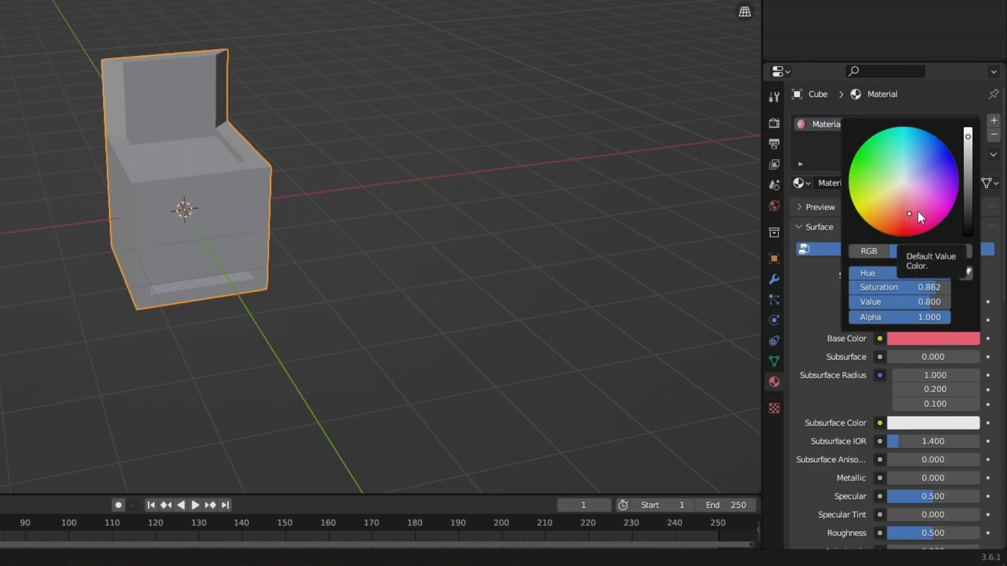
pyautogui.click(720, 218)
pyautogui.click(245, 179)
# Switch the viewport shading to Material Preview and then to Rendered, viewing the colored chair in each mode.
pyautogui.moveTo(378, 178); pyautogui.dragTo(405, 175, button='middle')
pyautogui.scroll(2, 417, 174)
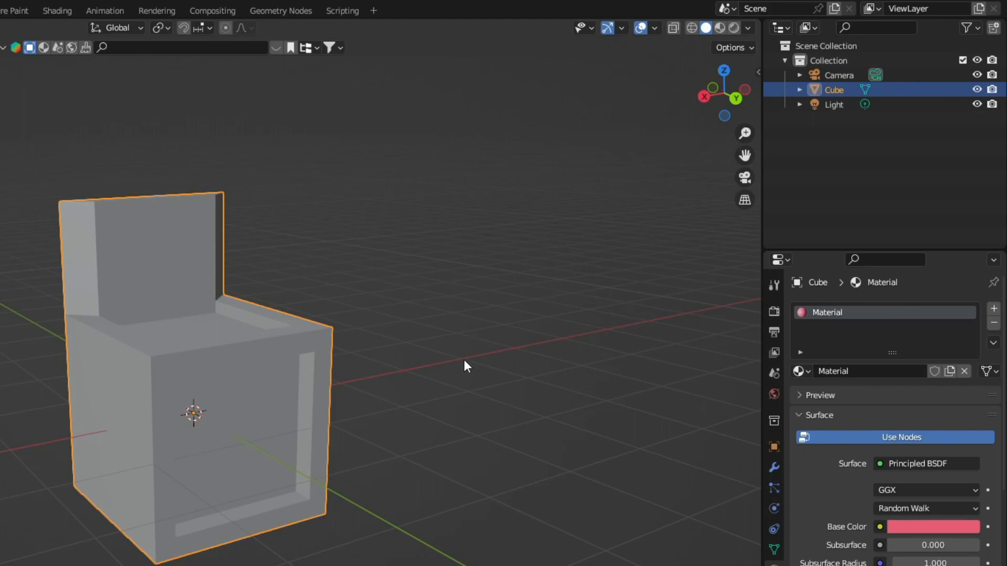
pyautogui.click(719, 28)
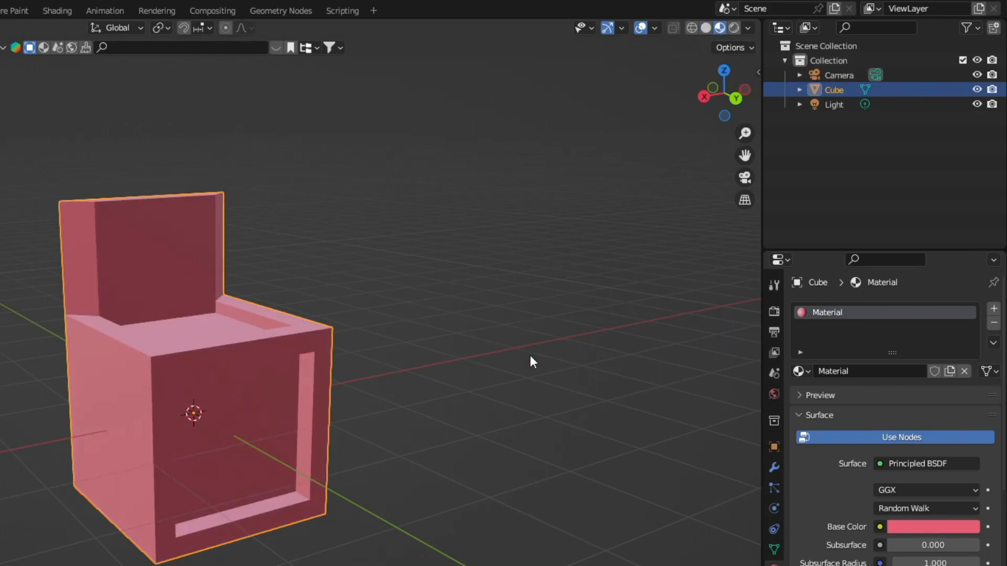
pyautogui.moveTo(523, 353); pyautogui.dragTo(558, 365, button='middle')
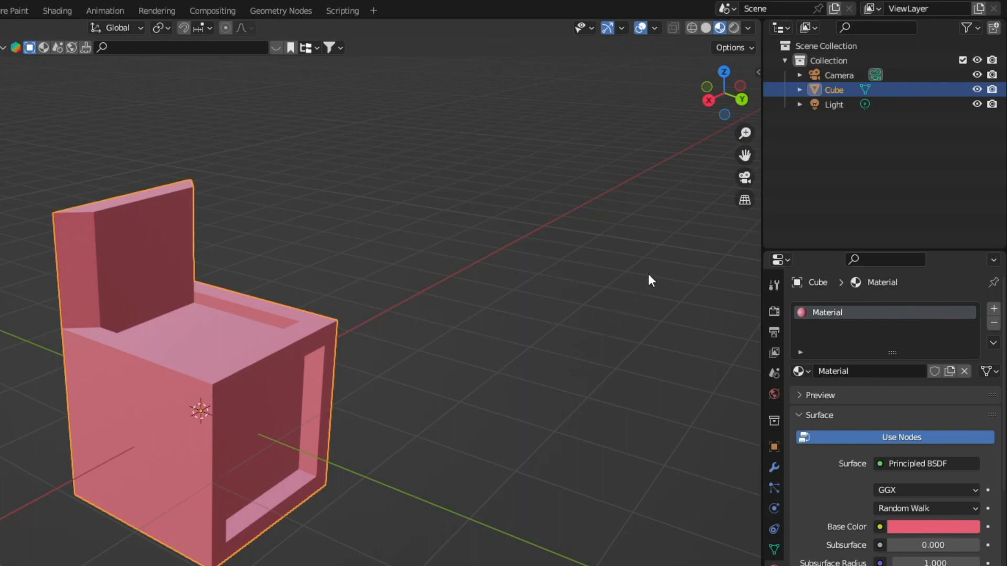
pyautogui.click(732, 26)
pyautogui.moveTo(517, 366); pyautogui.dragTo(487, 379, button='middle')
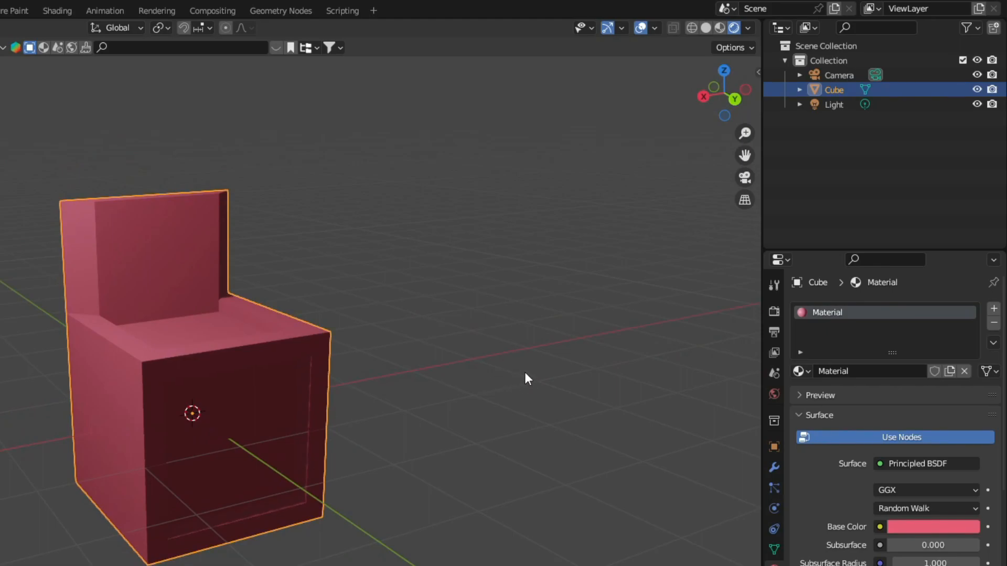
# Change the scene's render engine to Cycles and view the chair up close and from farther away.
pyautogui.click(770, 313)
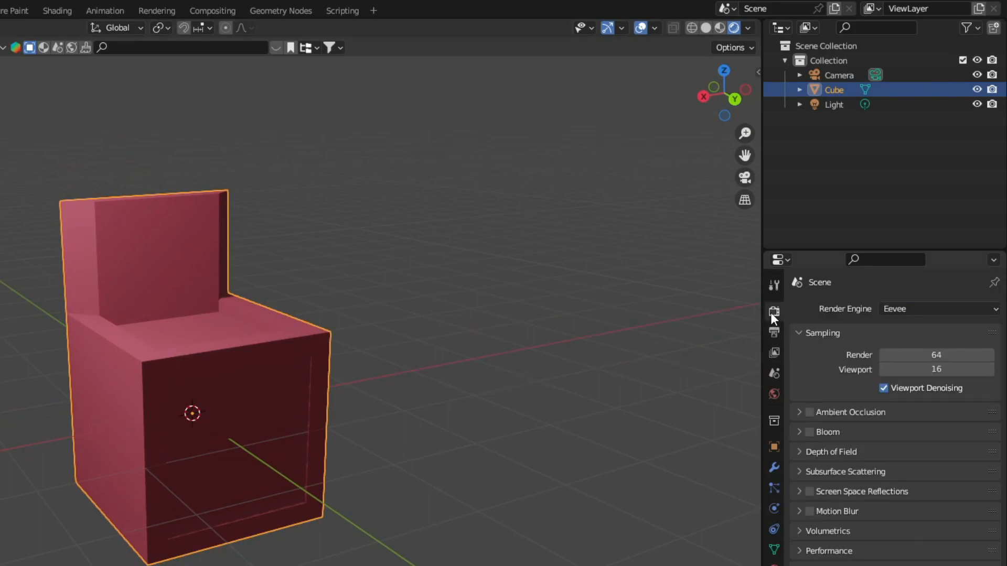
pyautogui.click(896, 308)
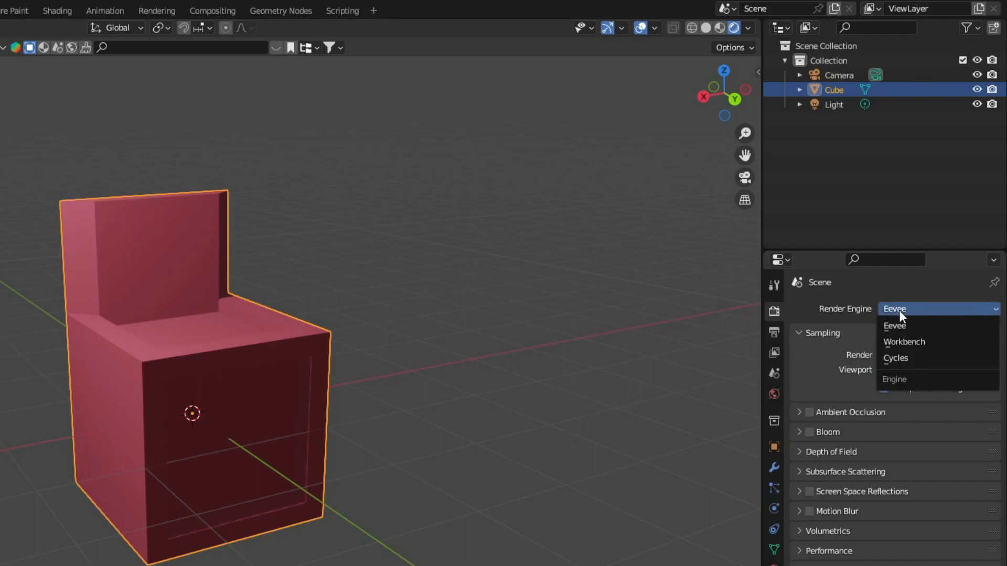
pyautogui.click(905, 357)
pyautogui.scroll(3, 500, 373)
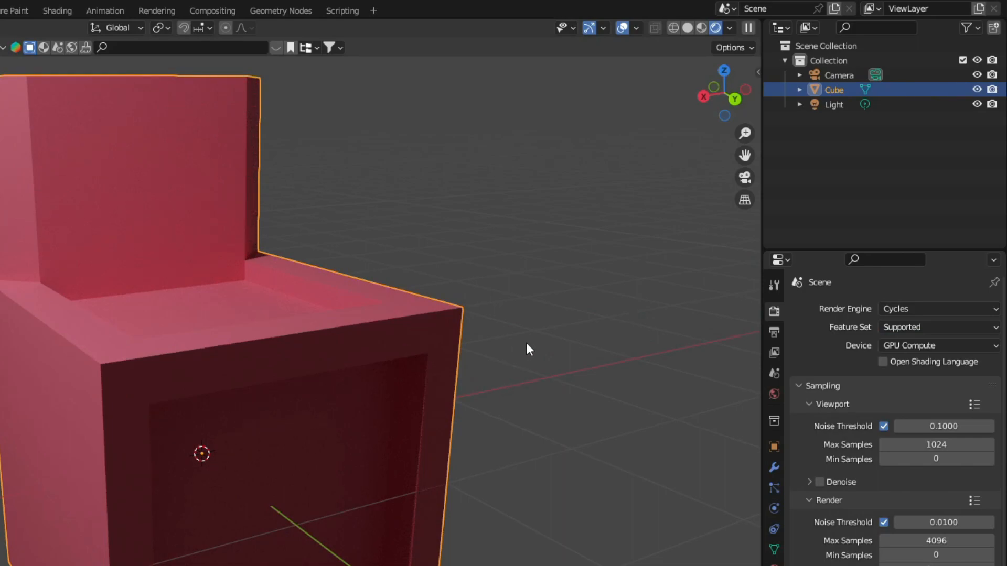
pyautogui.scroll(-2, 528, 343)
pyautogui.scroll(-2, 521, 354)
pyautogui.moveTo(513, 355); pyautogui.dragTo(558, 366, button='middle')
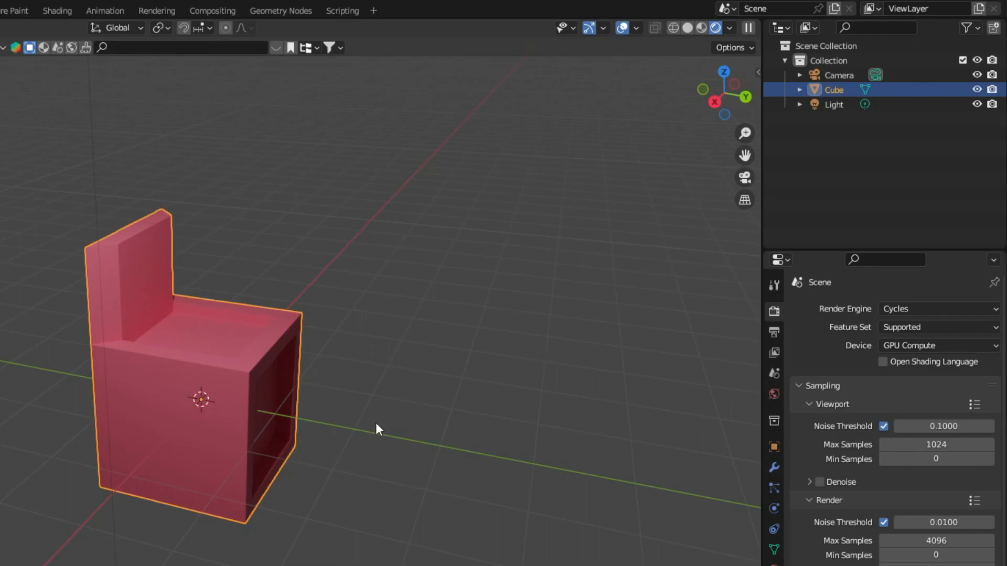
pyautogui.scroll(-2, 442, 408)
pyautogui.moveTo(357, 376); pyautogui.dragTo(421, 385, button='middle')
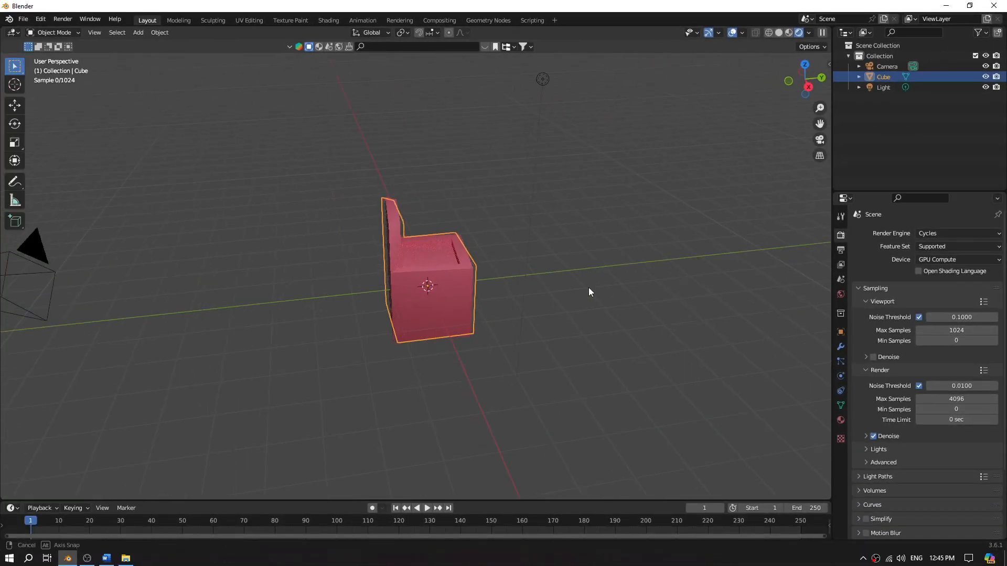
# Add a plane mesh and scale it up to about 9 times its size as a floor around the chair.
pyautogui.moveTo(588, 292); pyautogui.dragTo(390, 173, button='middle')
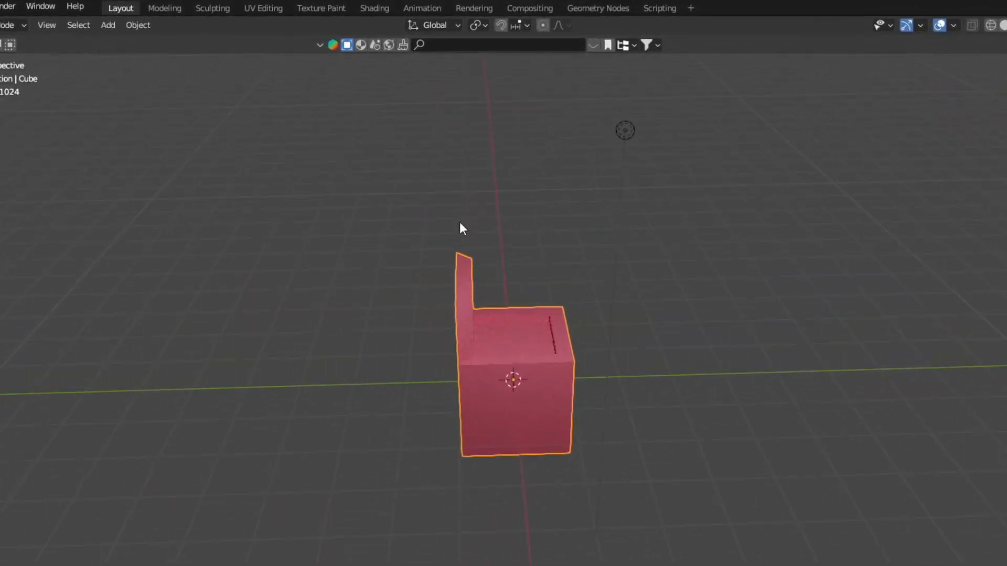
pyautogui.click(109, 25)
pyautogui.moveTo(115, 38)
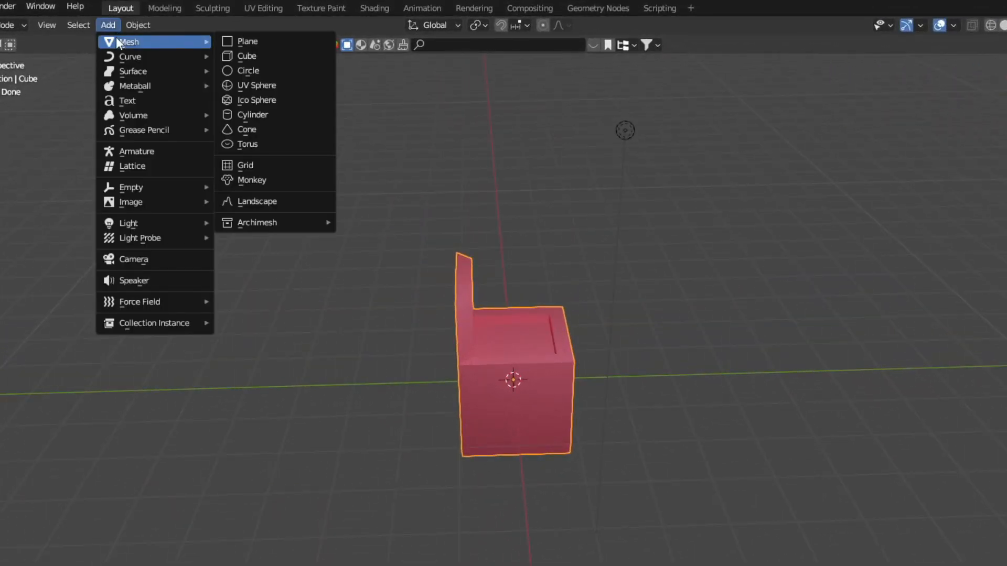
pyautogui.click(252, 44)
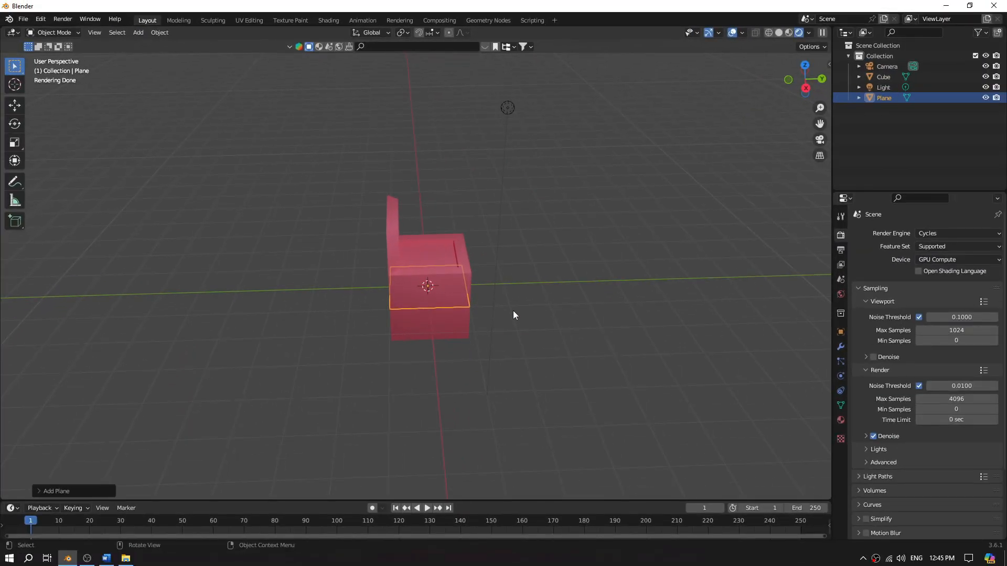
pyautogui.moveTo(513, 311)
pyautogui.mouseDown(button='middle')
pyautogui.moveTo(564, 326)
pyautogui.moveTo(517, 322)
pyautogui.mouseUp(button='middle')
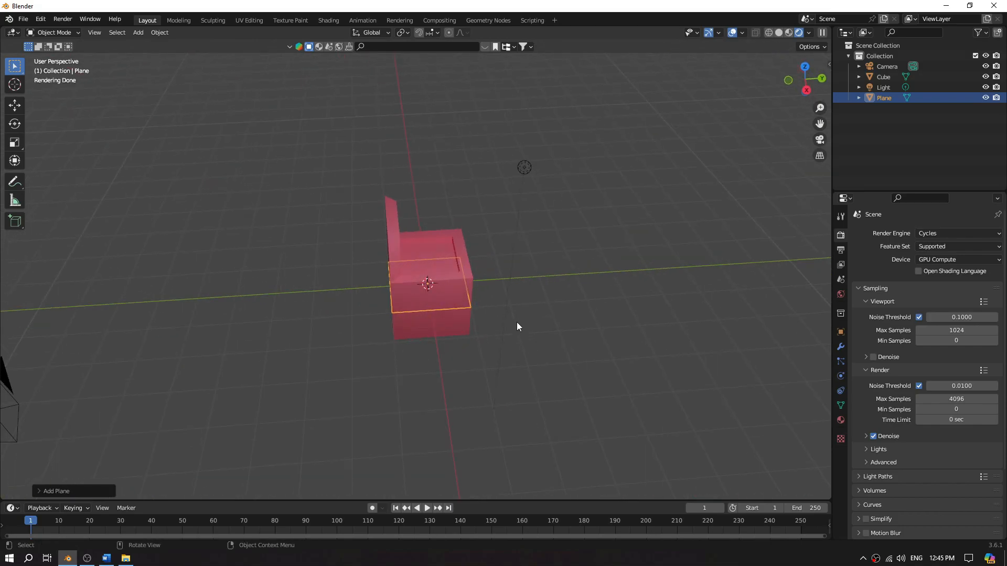
pyautogui.press('s')
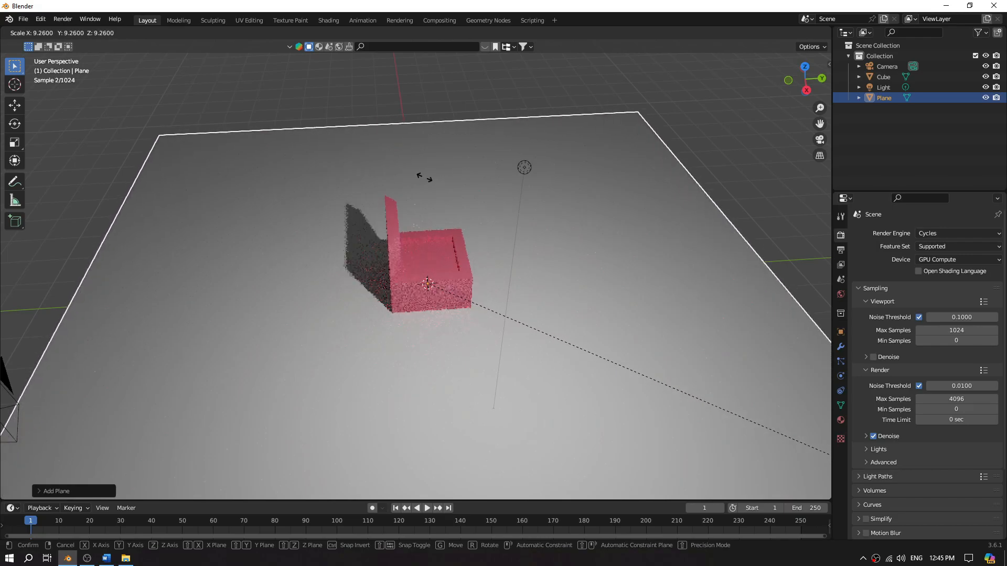
pyautogui.click(472, 199)
pyautogui.moveTo(623, 240); pyautogui.dragTo(520, 244, button='middle')
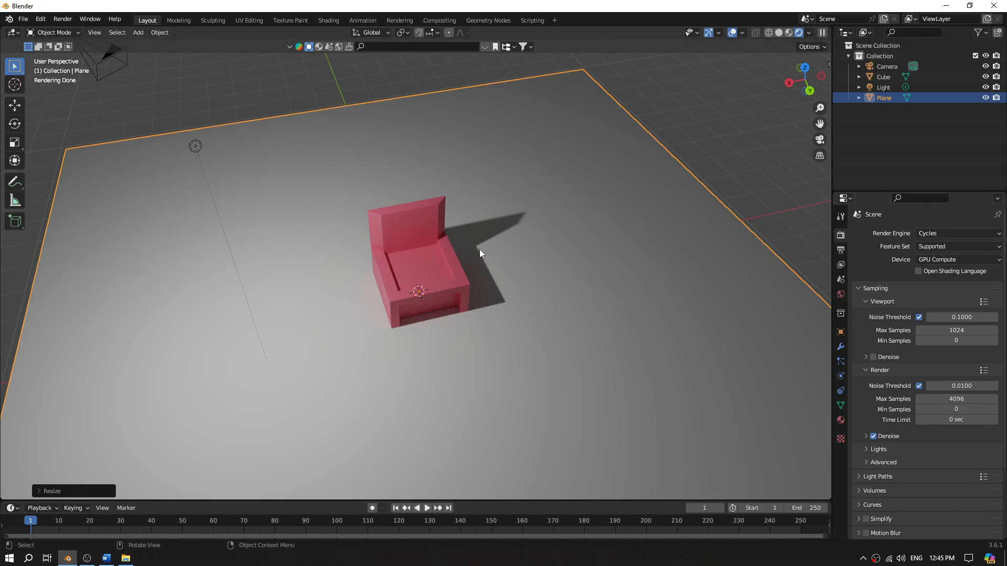
# Raise the chair about 1 m along the Z axis so it stands on the floor plane.
pyautogui.click(416, 241)
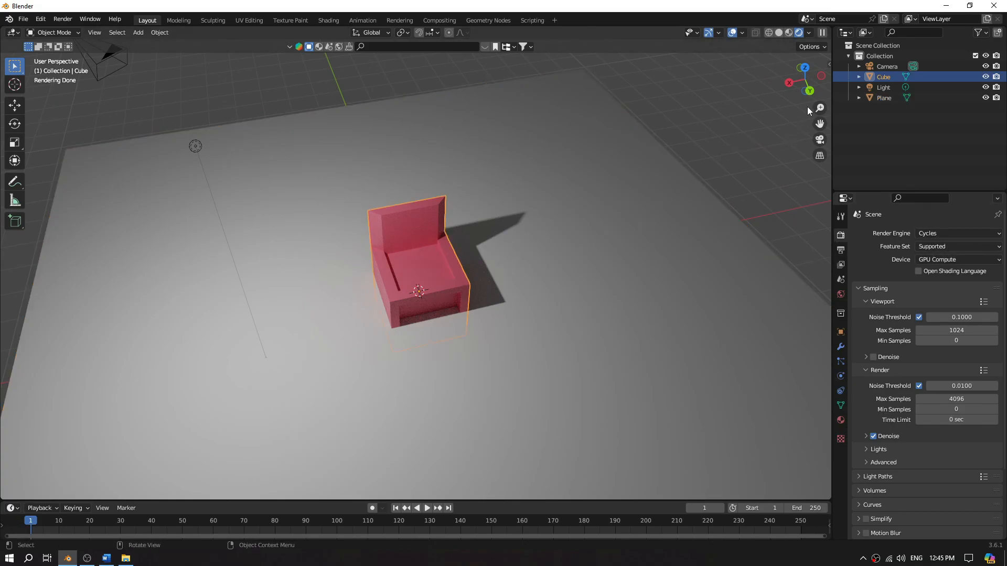
pyautogui.click(811, 92)
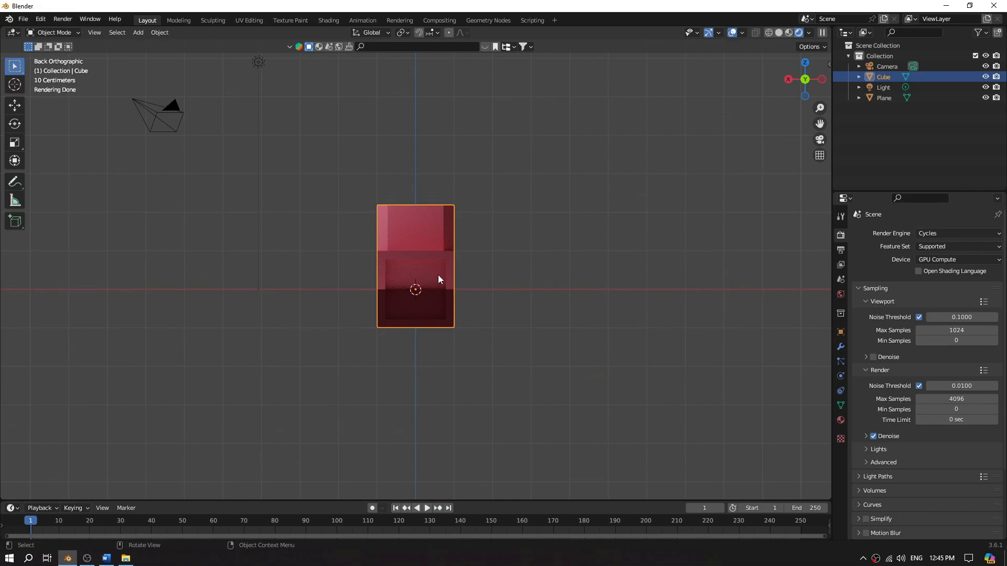
pyautogui.press('g')
pyautogui.press('z')
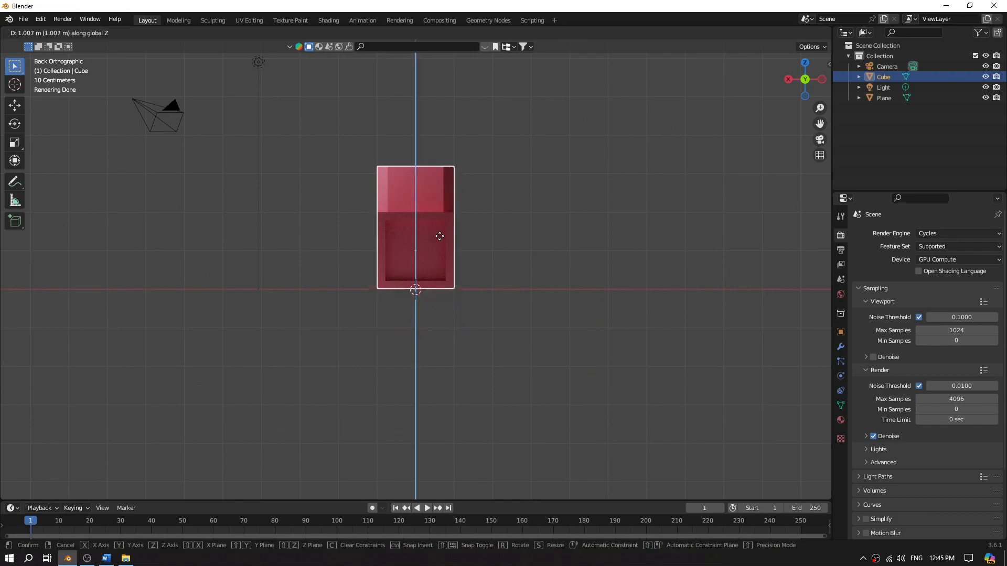
pyautogui.click(451, 239)
pyautogui.moveTo(490, 248); pyautogui.dragTo(549, 288, button='middle')
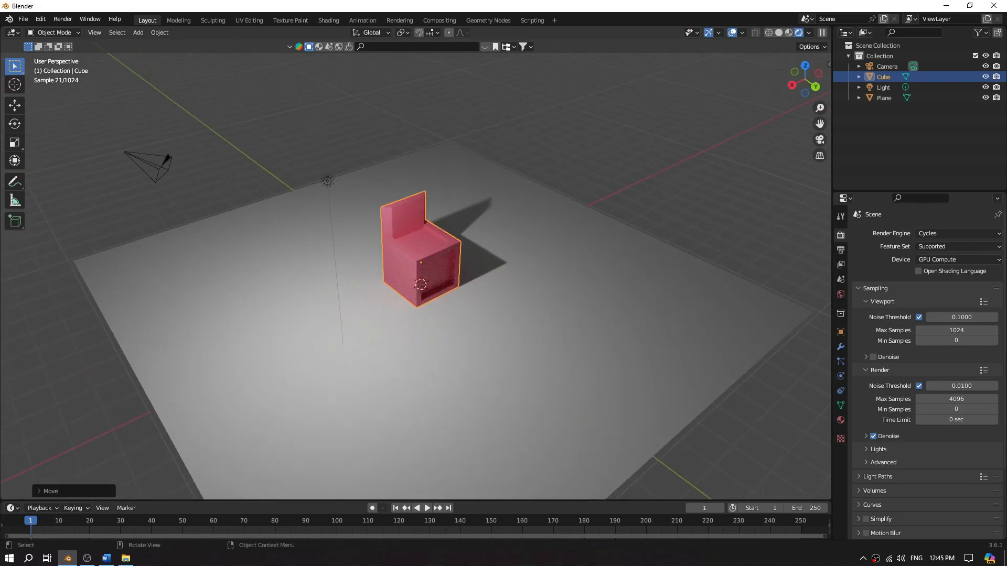
# Rotate the chair about -90 degrees around the Z axis and select the scene's light.
pyautogui.press('r')
pyautogui.press('z')
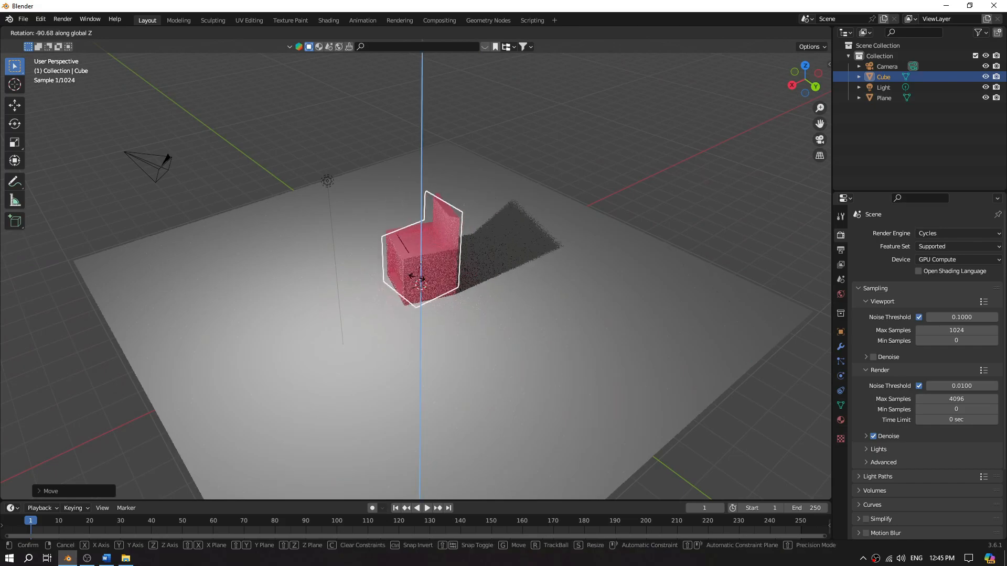
pyautogui.click(421, 280)
pyautogui.click(327, 181)
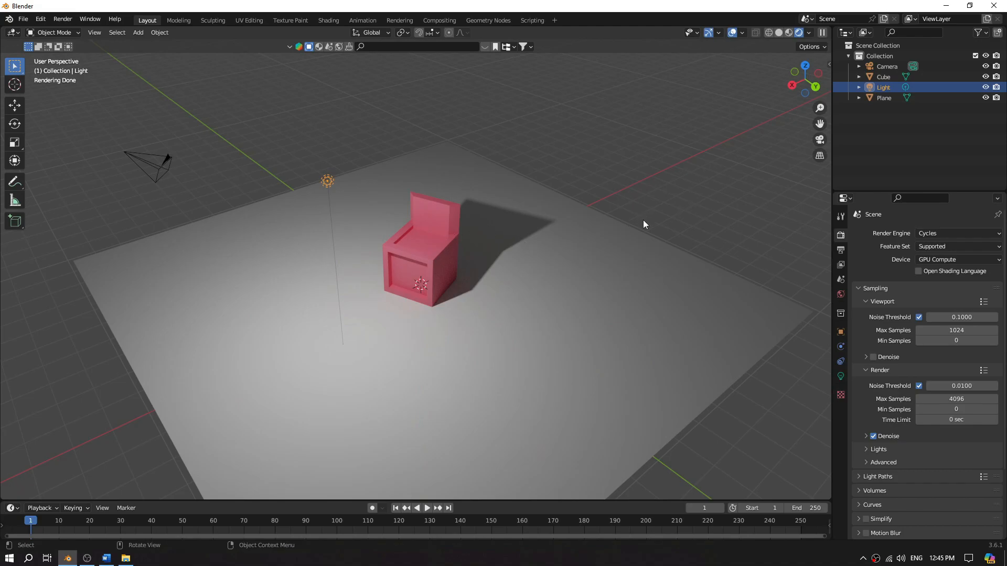
# Compare Eevee with Cycles as the render engine on a close view of the chair, ending in Cycles.
pyautogui.moveTo(732, 211); pyautogui.dragTo(594, 265, button='middle')
pyautogui.scroll(5, 645, 203)
pyautogui.click(934, 234)
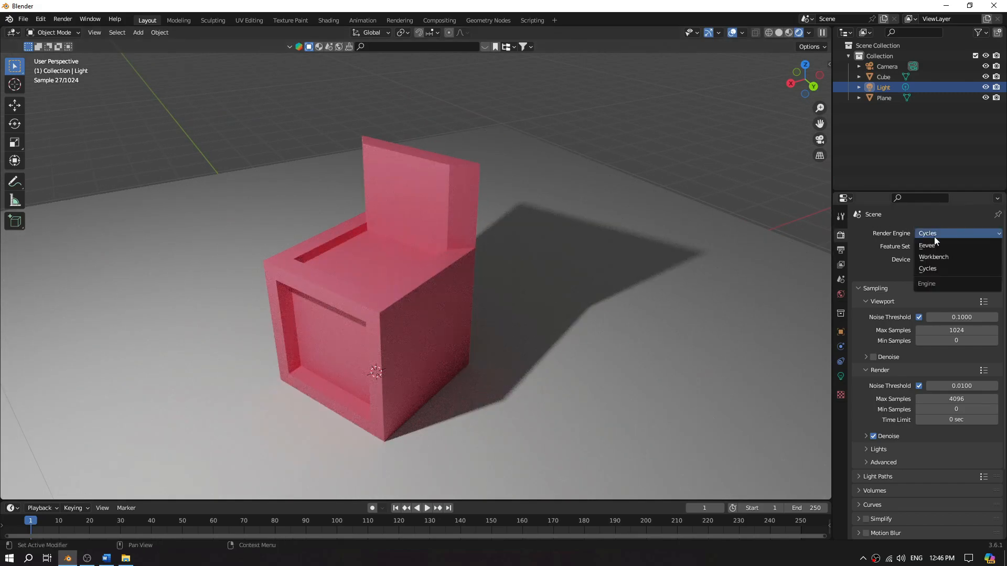
pyautogui.click(937, 247)
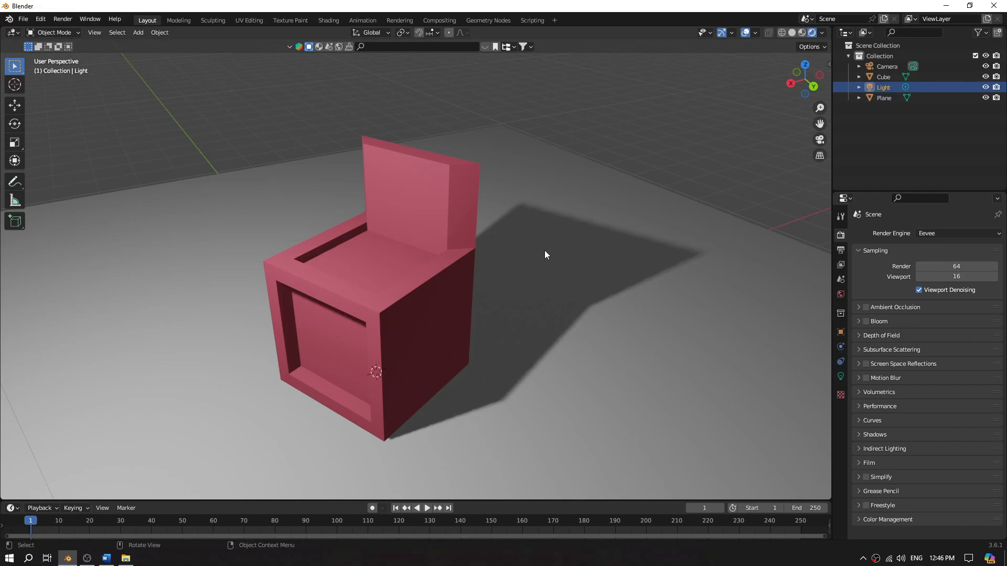
pyautogui.click(939, 233)
pyautogui.click(930, 269)
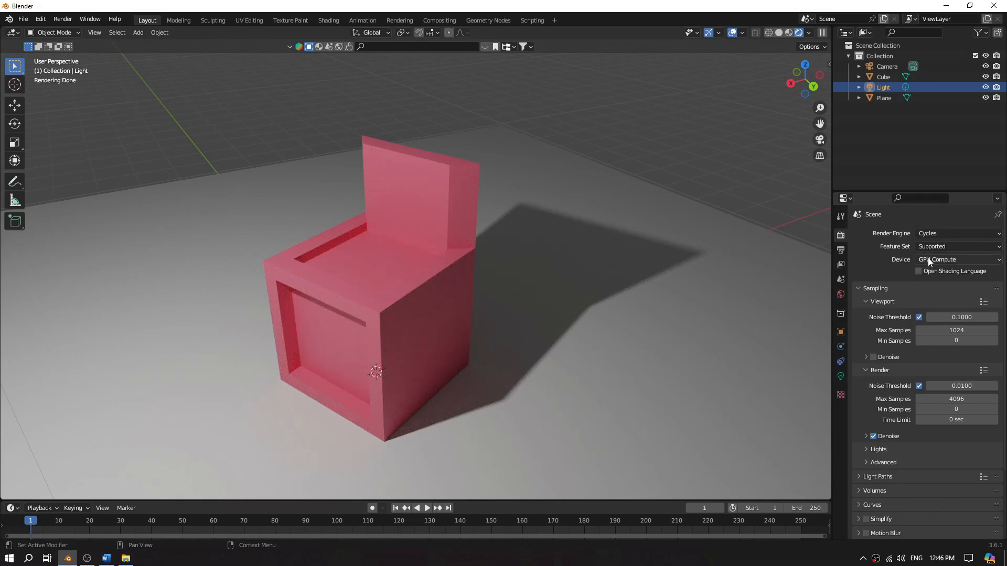
# Compare CPU with GPU Compute as the Cycles device, ending with GPU Compute.
pyautogui.click(929, 260)
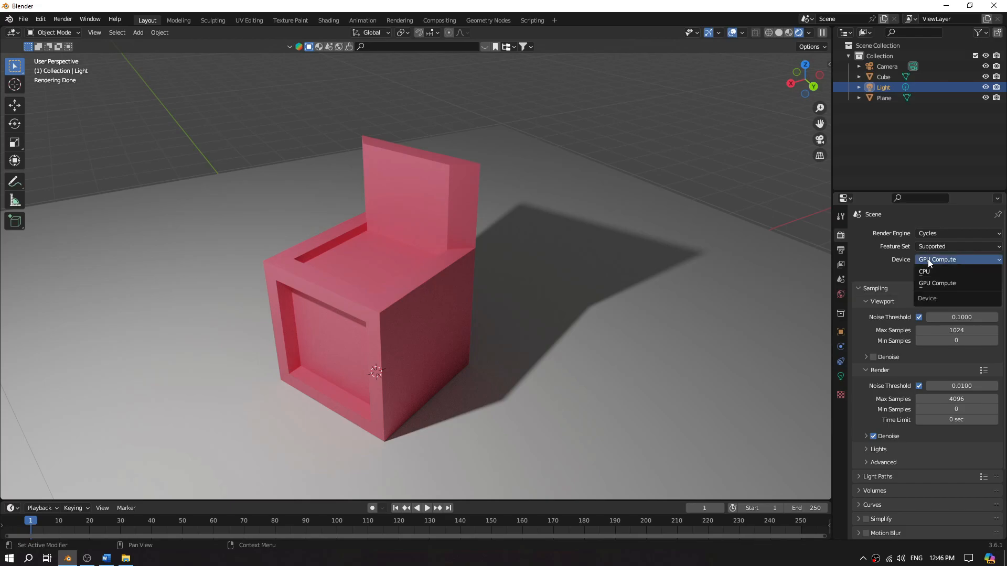
pyautogui.click(934, 272)
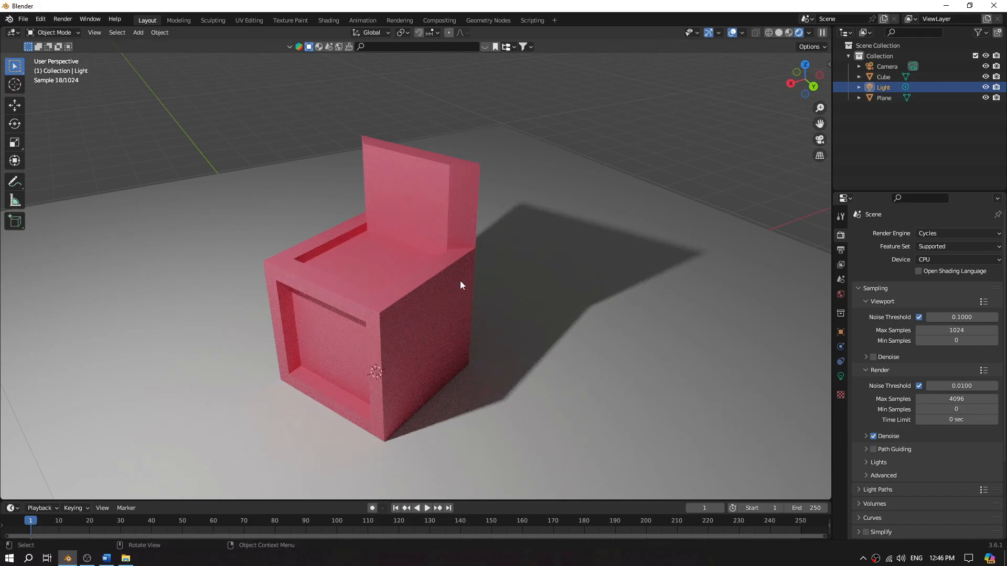
pyautogui.click(936, 261)
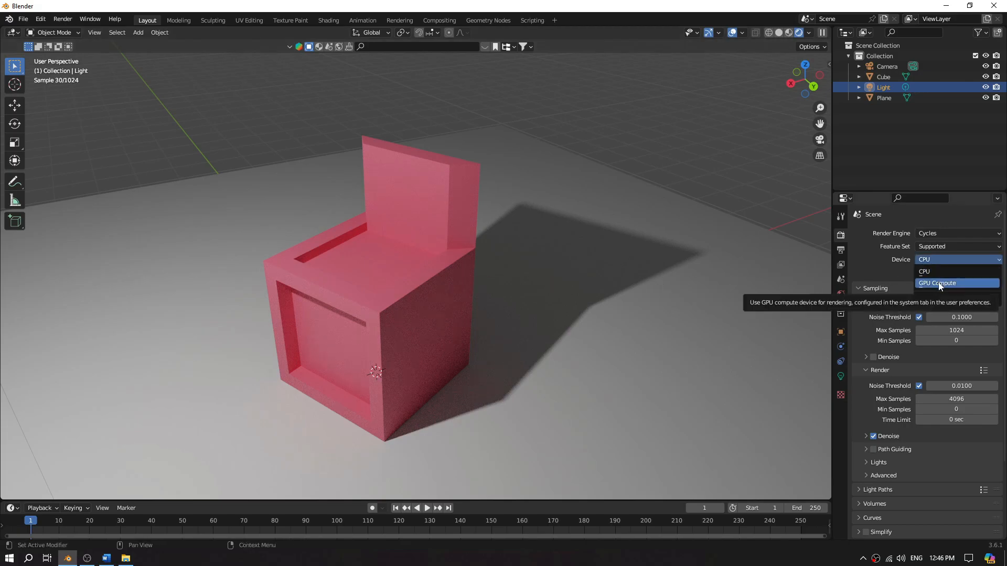
pyautogui.click(938, 284)
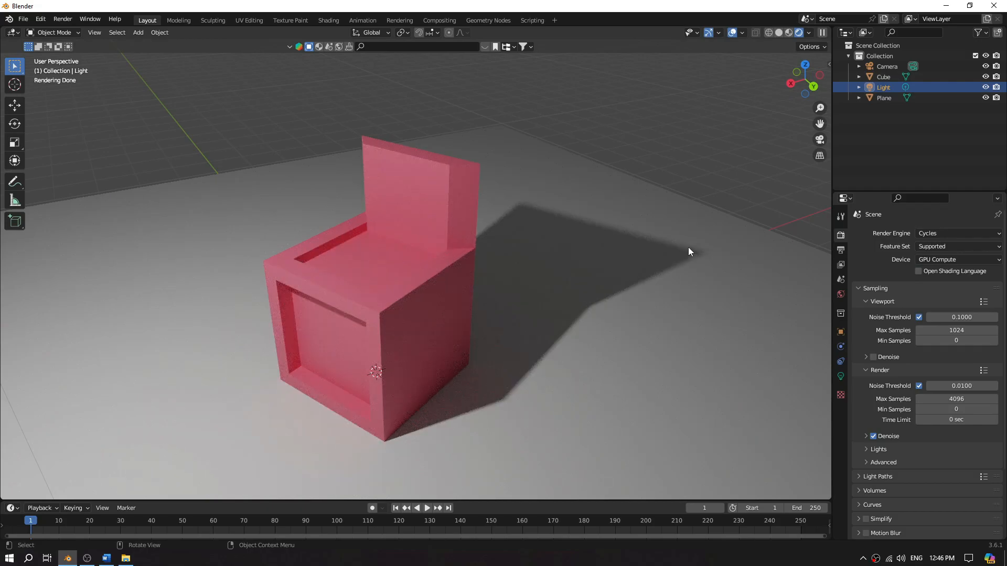
# Move the chair in the negative direction along the Y axis, away from the center of the floor plane.
pyautogui.moveTo(563, 259); pyautogui.dragTo(662, 259, button='middle')
pyautogui.scroll(-3, 661, 260)
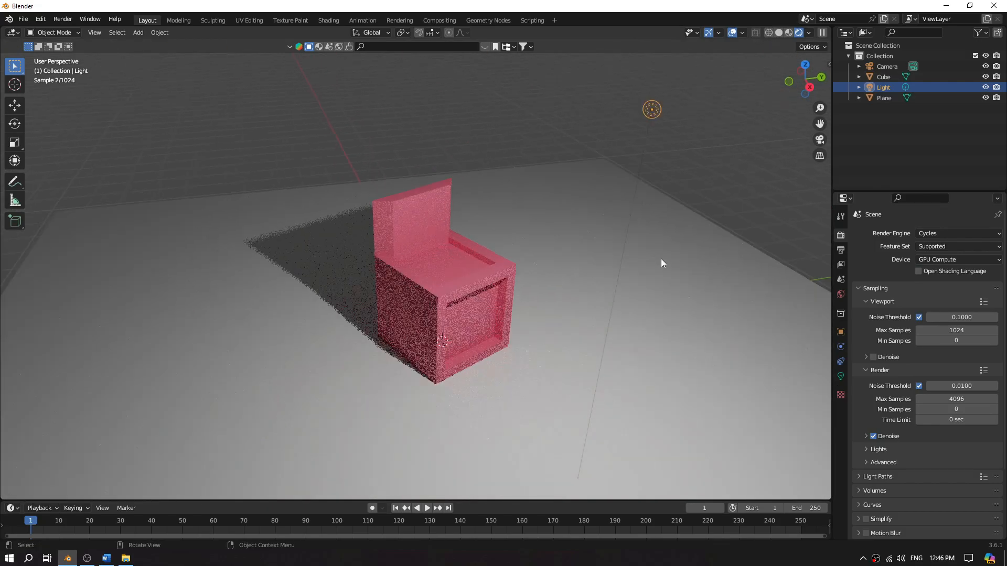
pyautogui.click(446, 270)
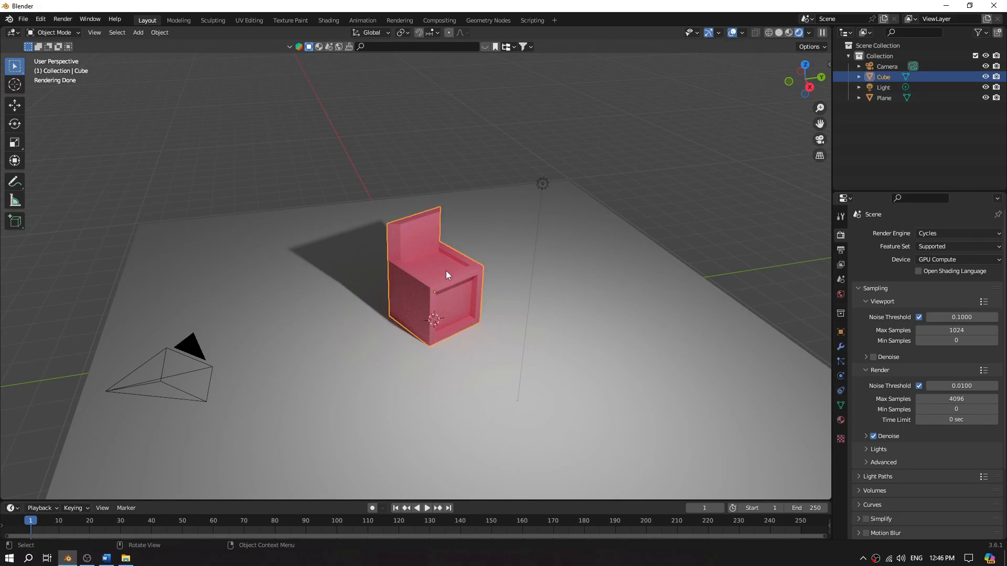
pyautogui.press('g')
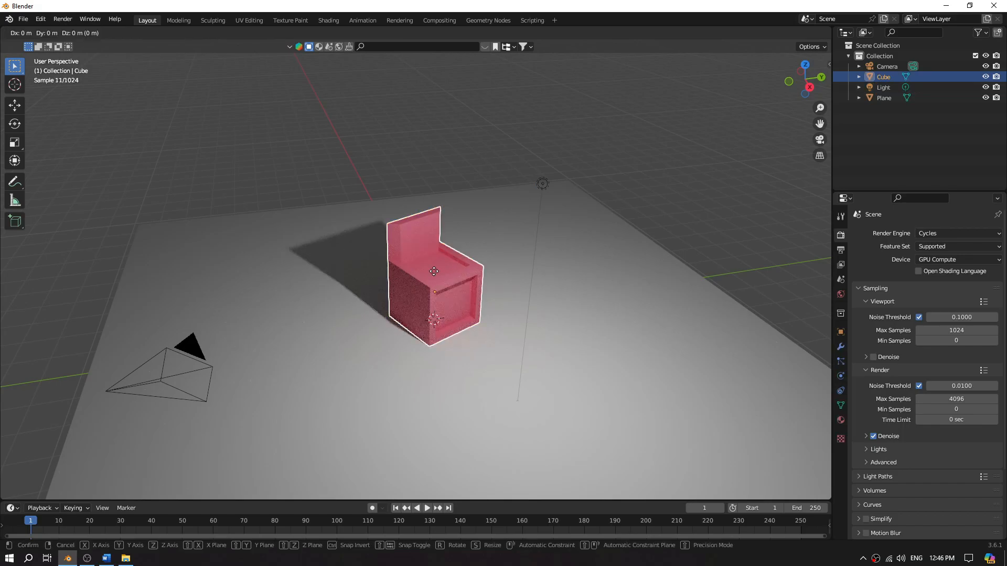
pyautogui.press('y')
pyautogui.click(327, 294)
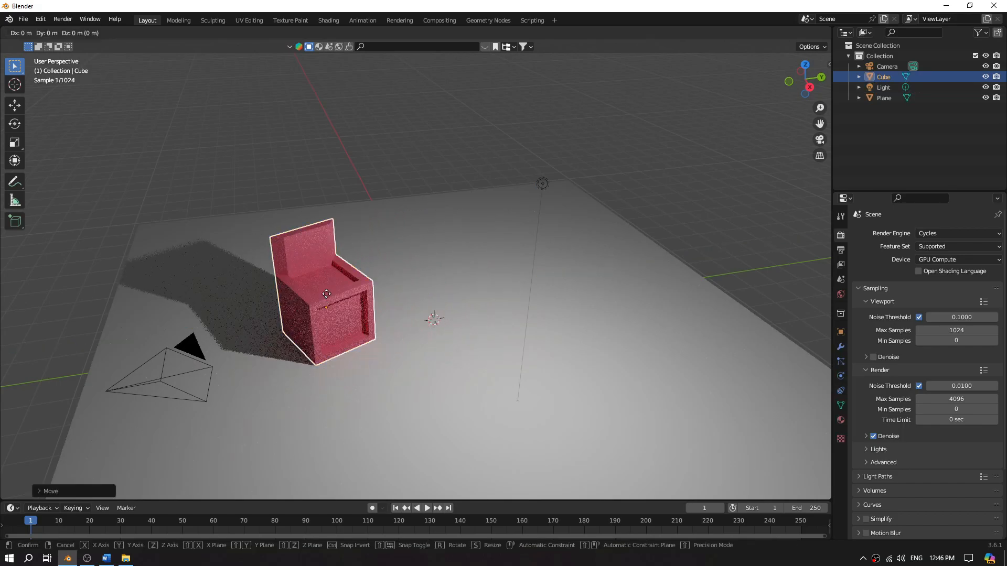
# Move the chair forward on the floor plane in the positive direction along the X axis.
pyautogui.press('x')
pyautogui.click(342, 343)
pyautogui.moveTo(355, 322)
pyautogui.mouseDown(button='middle')
pyautogui.moveTo(382, 320)
pyautogui.moveTo(336, 325)
pyautogui.mouseUp(button='middle')
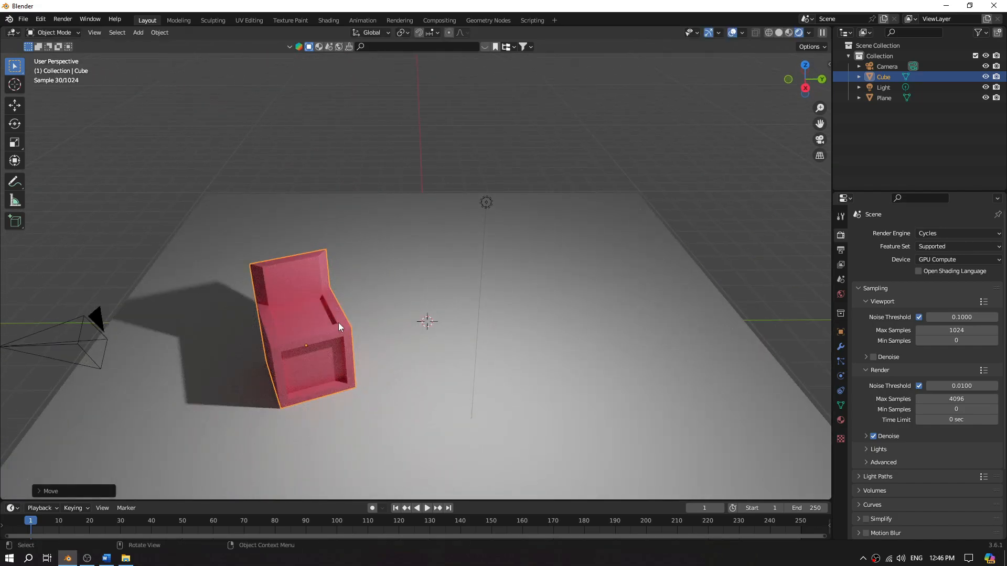
# Duplicate the chair, place the copy beside the original along positive Y, and shift it back along negative X.
pyautogui.hotkey('shift', 'd')
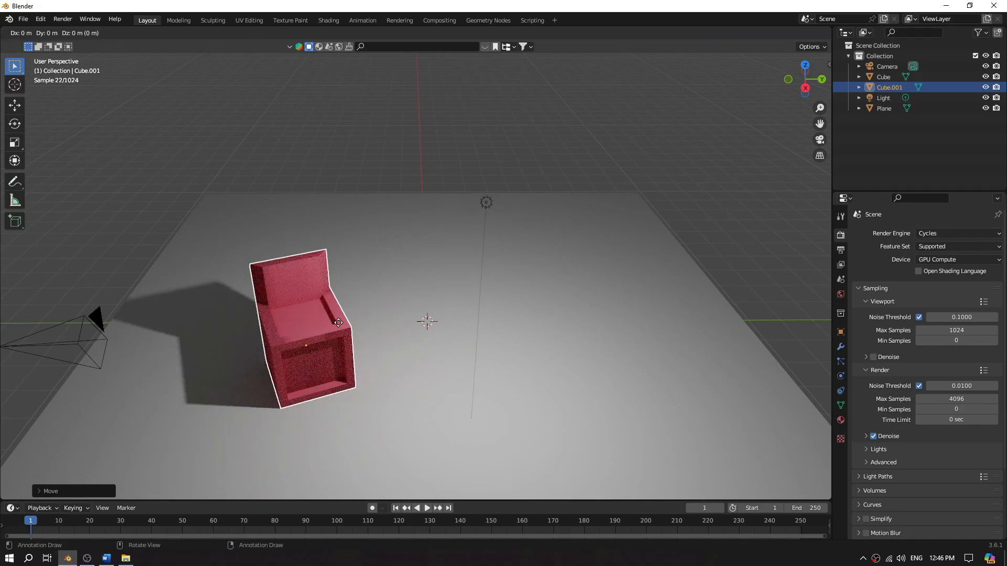
pyautogui.press('y')
pyautogui.click(502, 333)
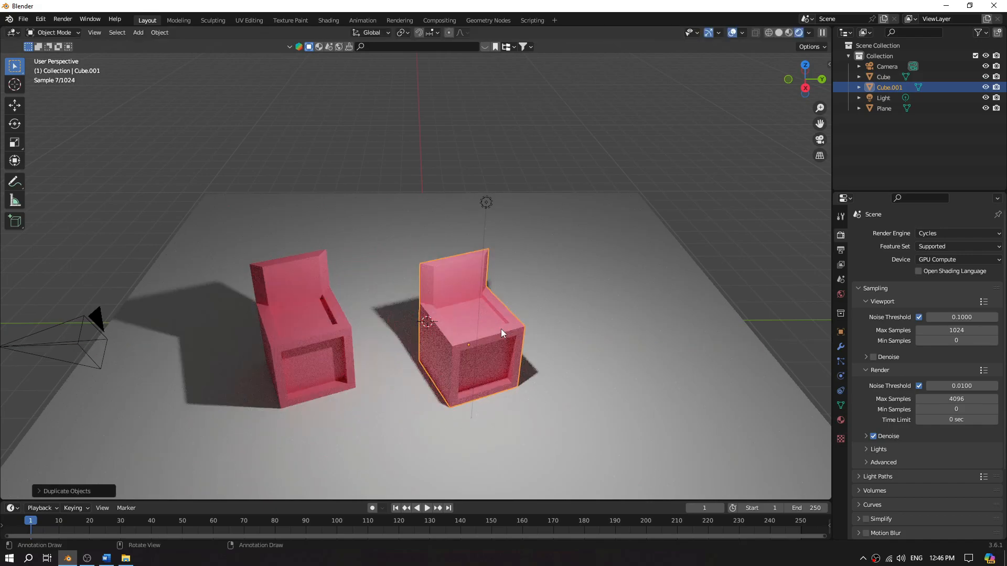
pyautogui.press('g')
pyautogui.press('x')
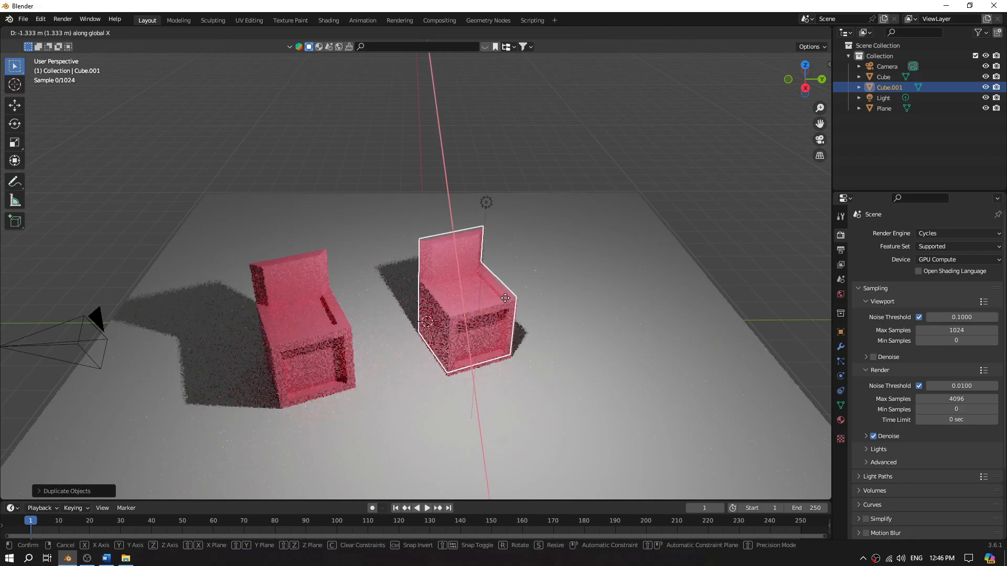
pyautogui.click(505, 299)
# Rotate the duplicated chair slightly around the Z axis and deselect it.
pyautogui.press('r')
pyautogui.press('z')
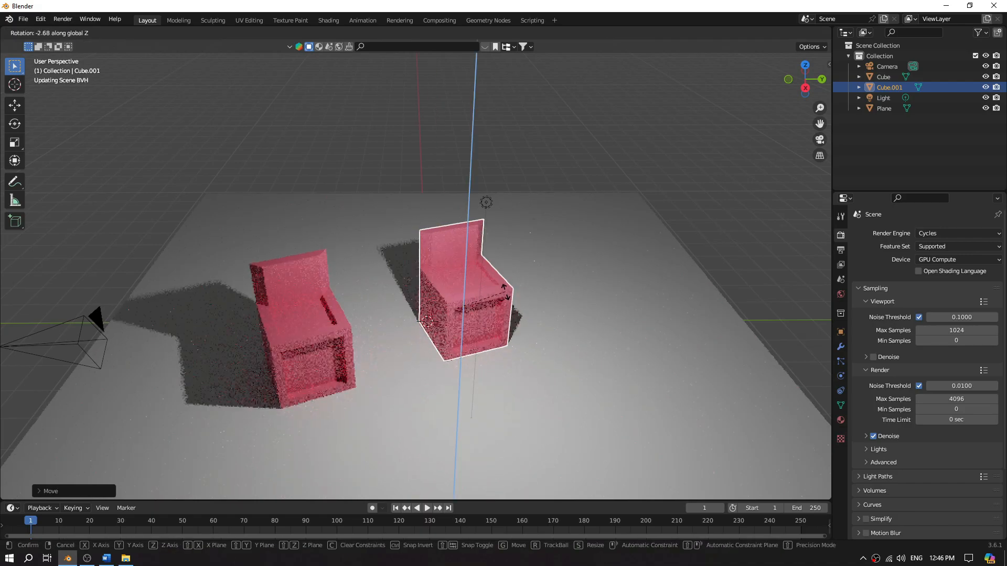
pyautogui.click(502, 330)
pyautogui.moveTo(534, 300); pyautogui.dragTo(580, 271, button='middle')
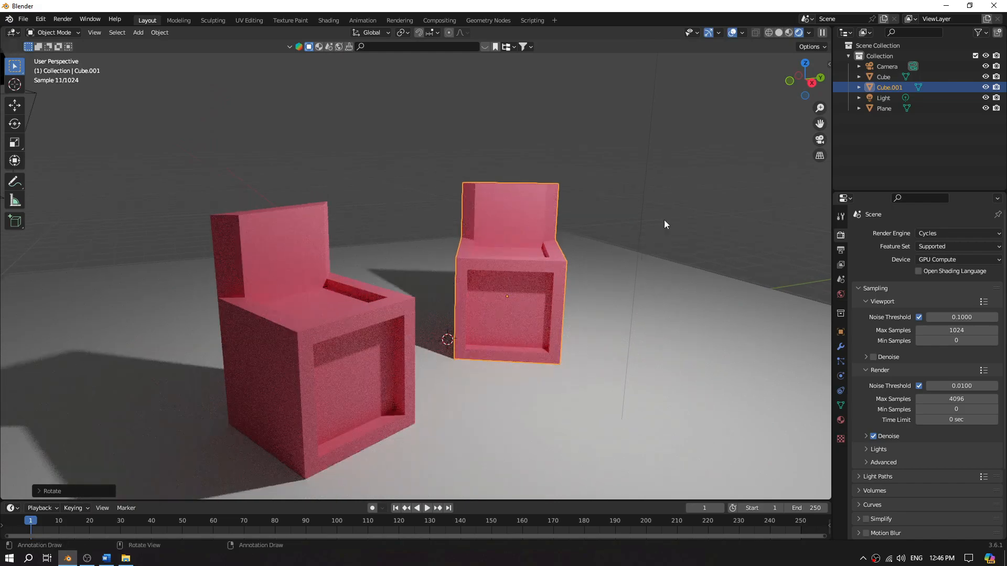
pyautogui.click(664, 228)
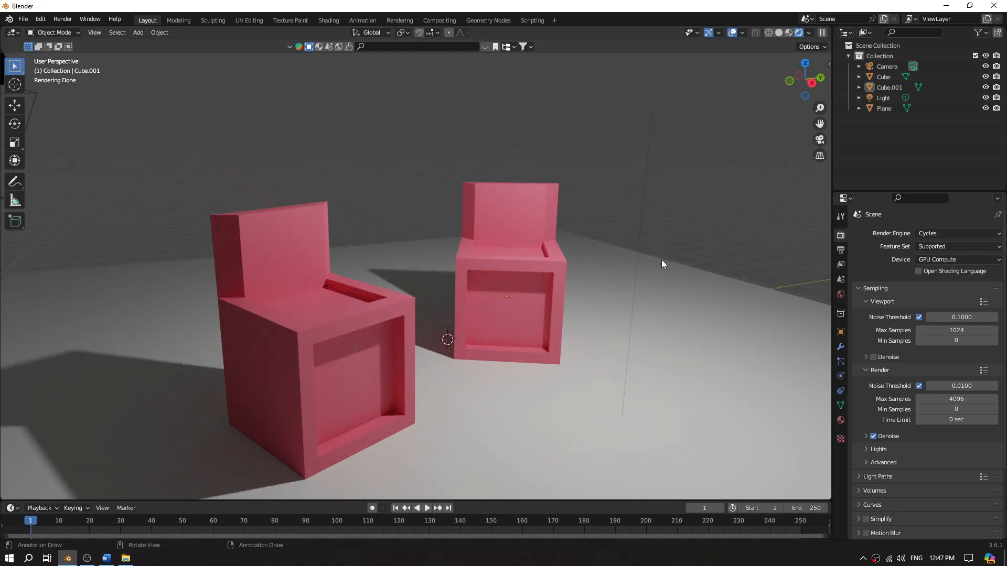
# Select the duplicated chair and change the Base Color of its shared material to blue-violet.
pyautogui.click(553, 247)
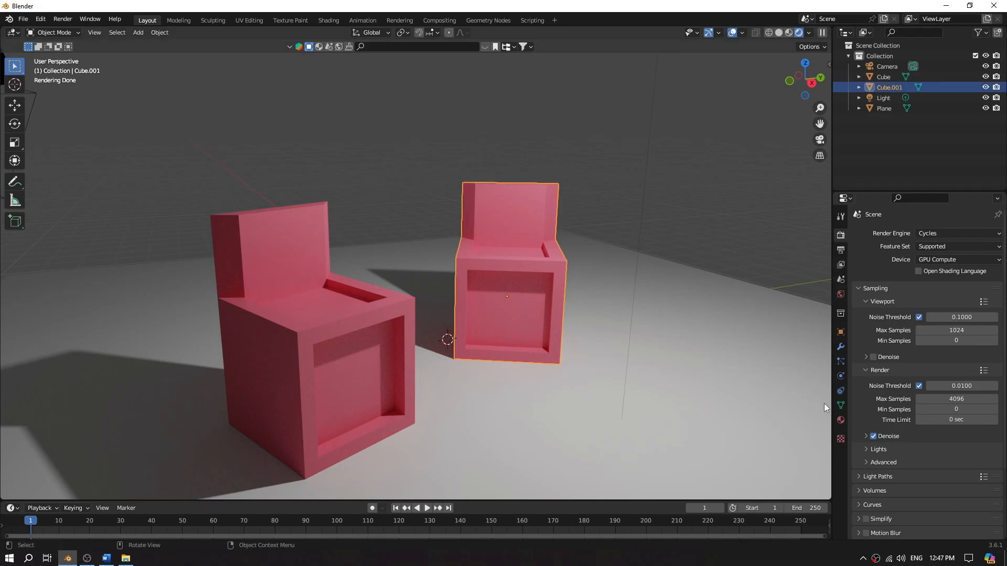
pyautogui.click(840, 419)
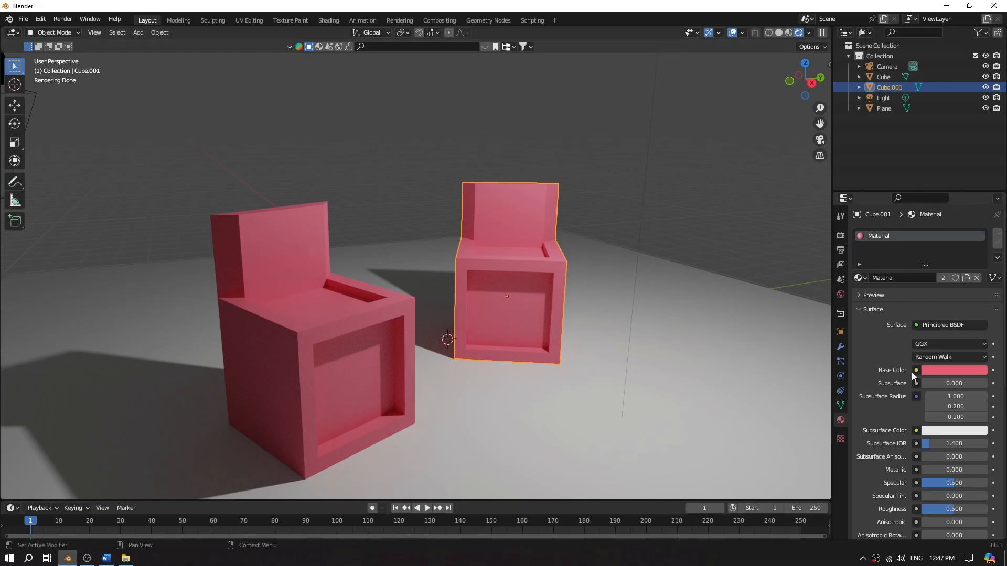
pyautogui.click(961, 371)
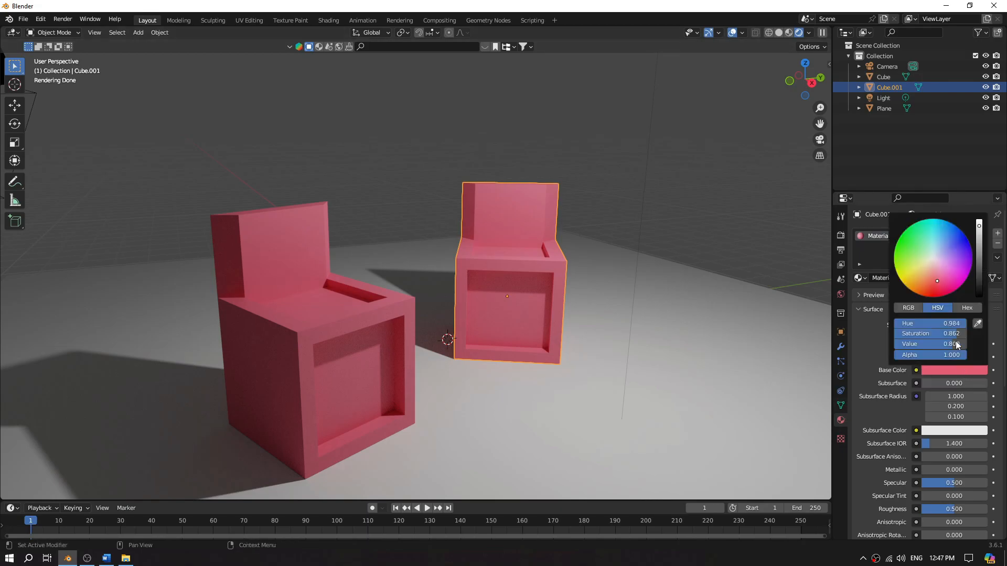
pyautogui.click(960, 255)
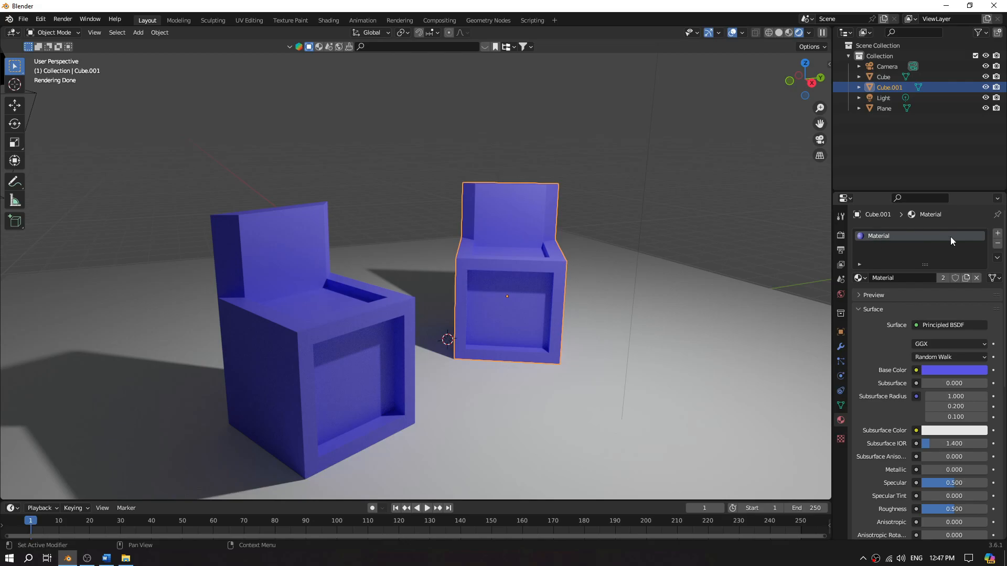
# Remove the shared material from the duplicated chair and give it a new material with a green Base Color, hue 0.314 and saturation 0.884.
pyautogui.click(997, 244)
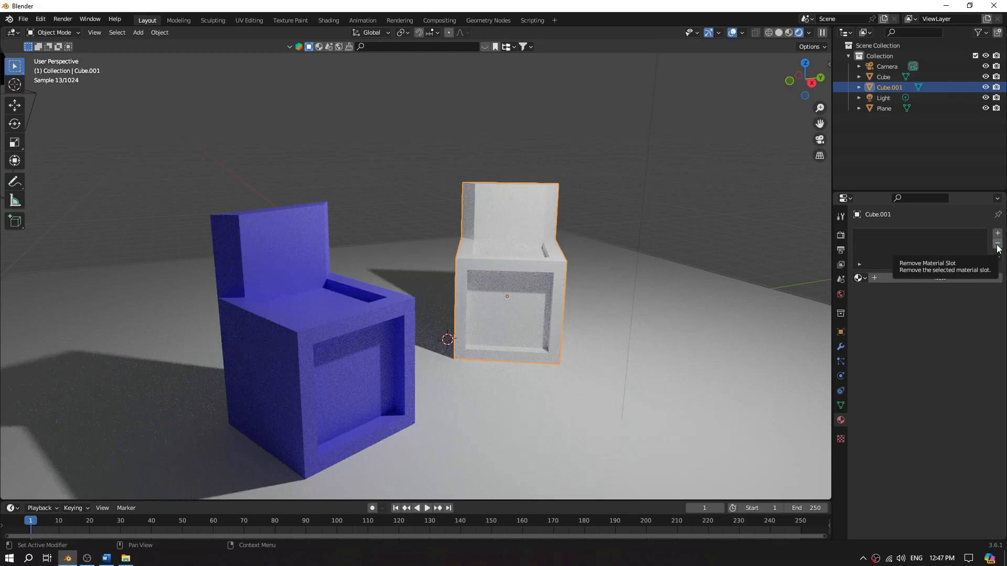
pyautogui.click(894, 278)
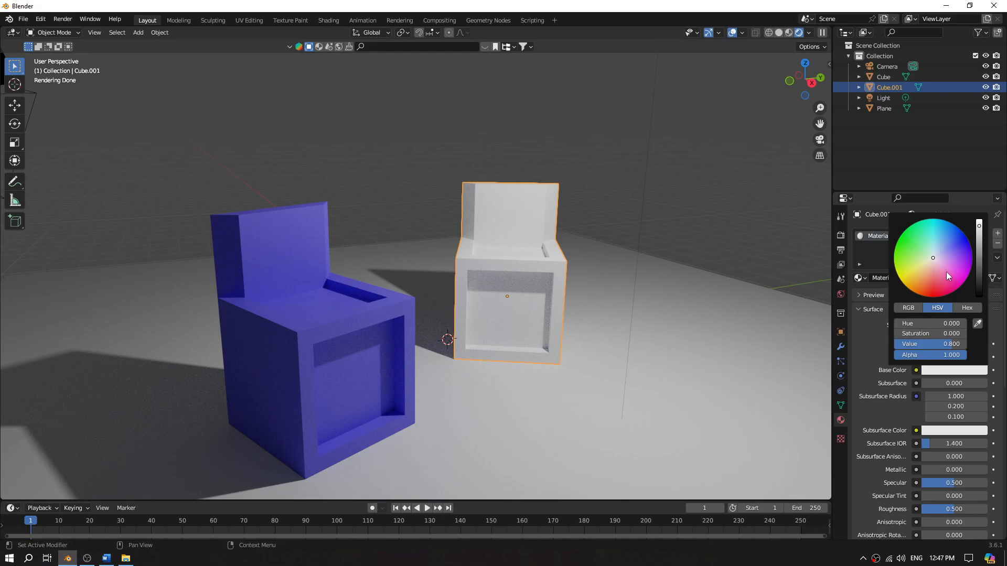
pyautogui.moveTo(923, 264); pyautogui.dragTo(910, 251)
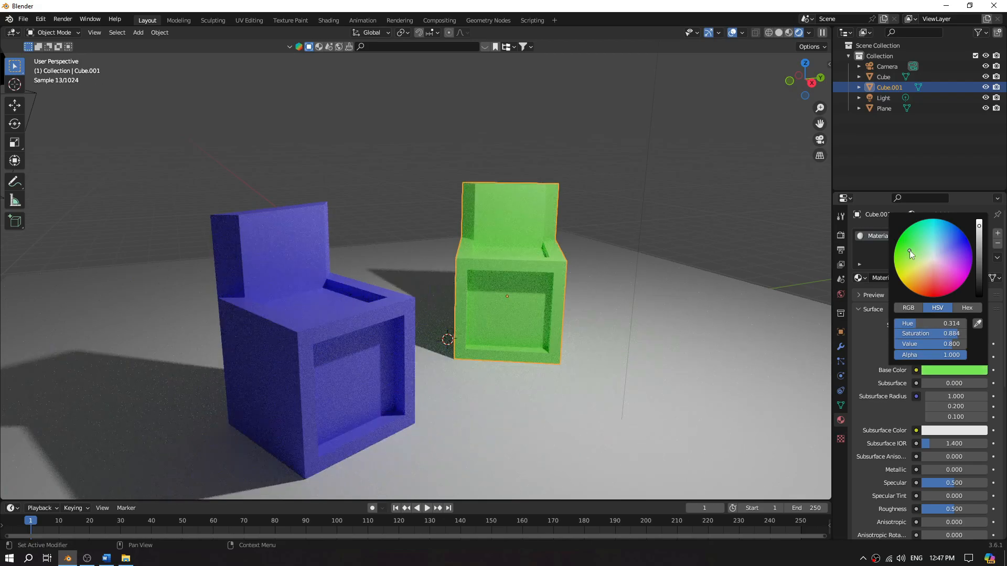
pyautogui.click(747, 279)
pyautogui.moveTo(684, 322); pyautogui.dragTo(552, 360, button='middle')
pyautogui.moveTo(619, 356); pyautogui.dragTo(591, 351, button='middle')
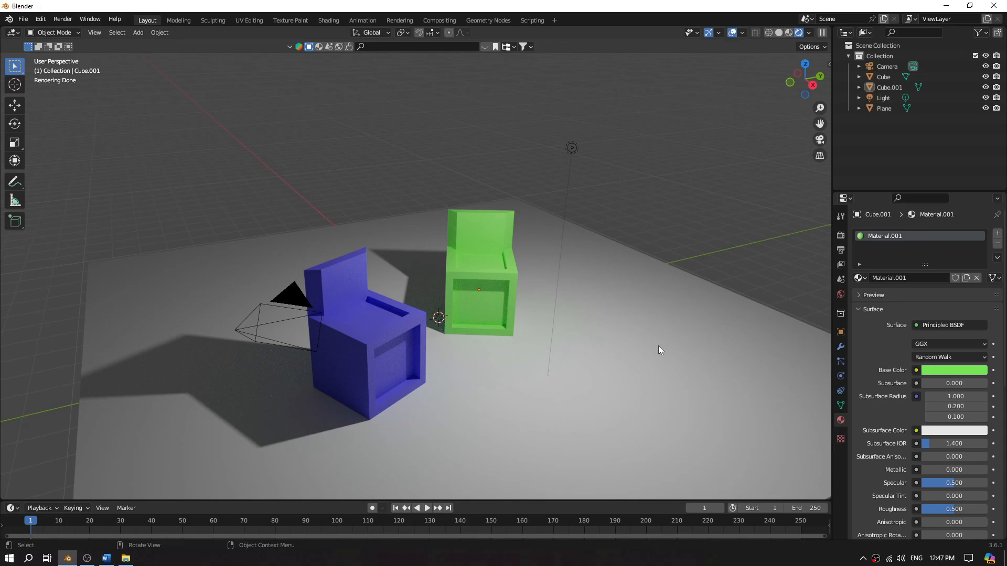
pyautogui.moveTo(639, 353); pyautogui.dragTo(580, 340, button='middle')
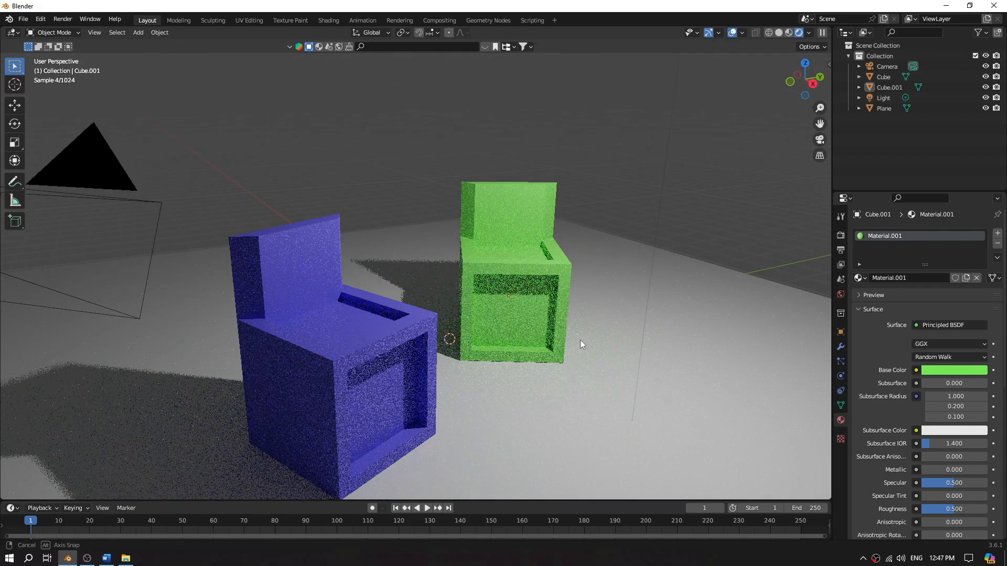
# Select the blue chair and examine the Principled BSDF settings of its material.
pyautogui.click(389, 347)
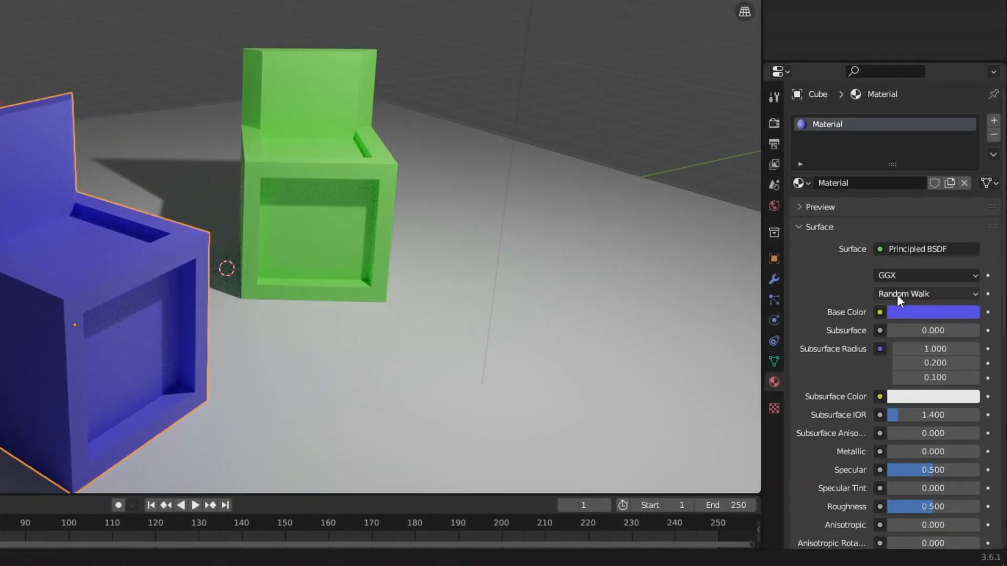
pyautogui.scroll(-3, 903, 322)
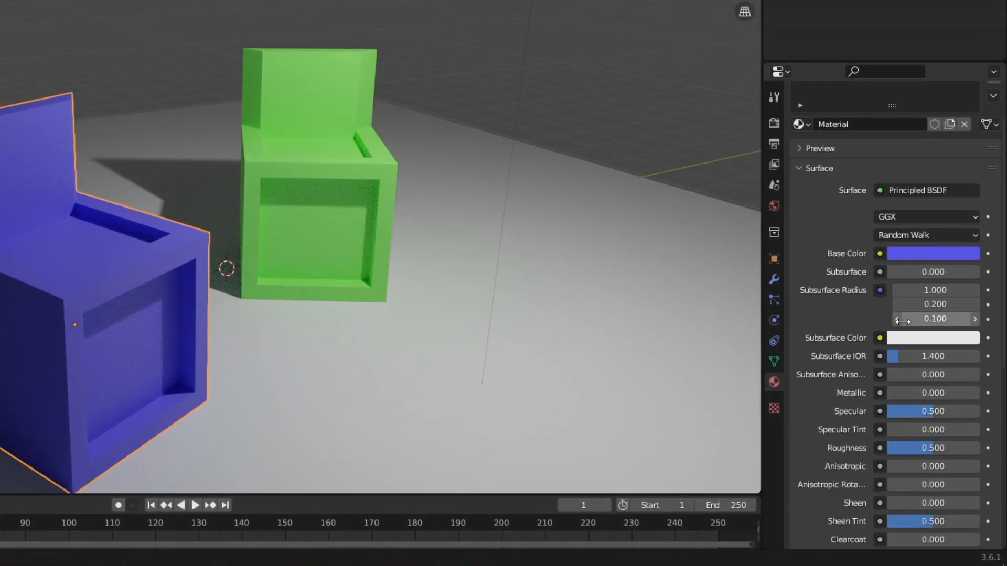
pyautogui.scroll(-5, 903, 323)
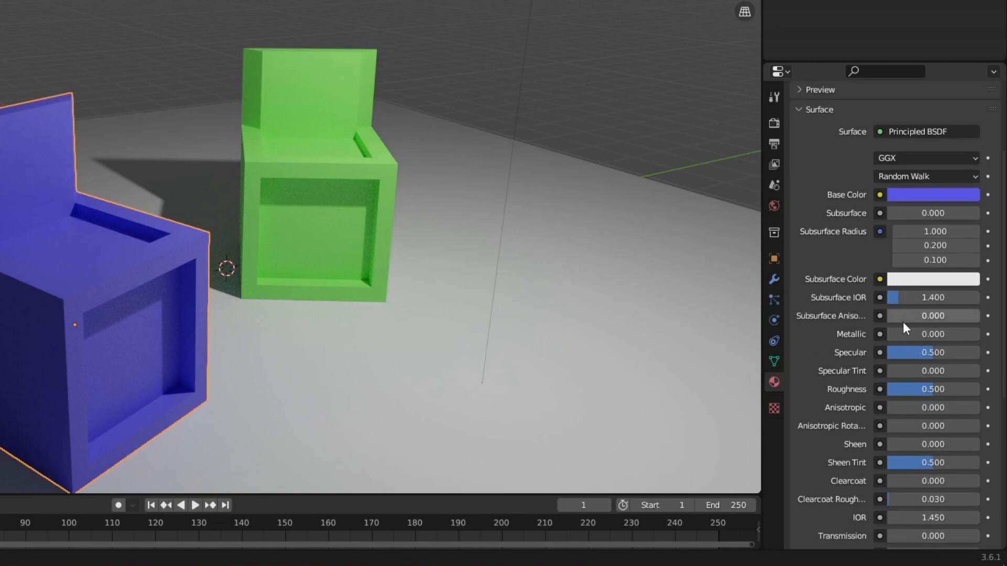
pyautogui.scroll(-10, 903, 322)
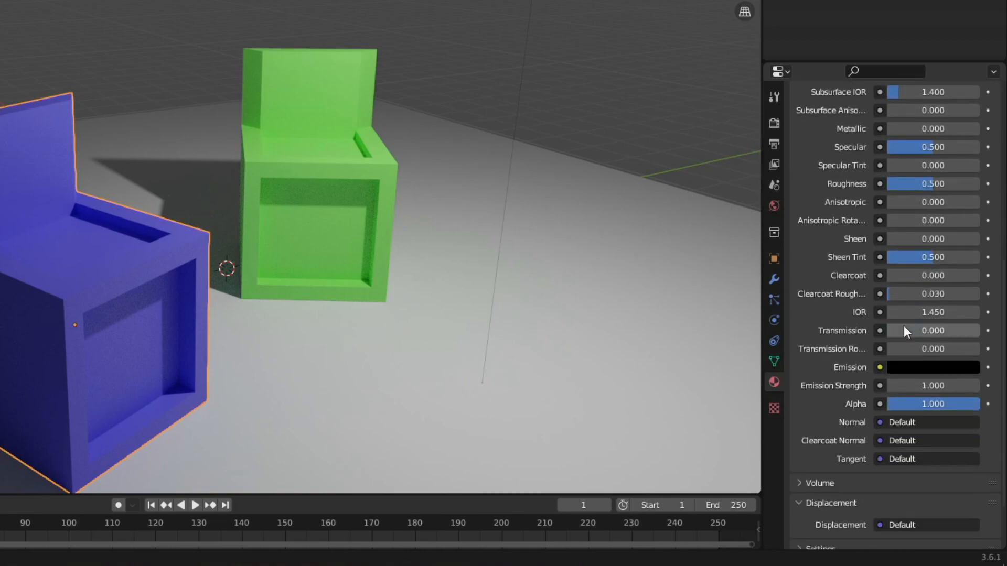
pyautogui.scroll(8, 883, 397)
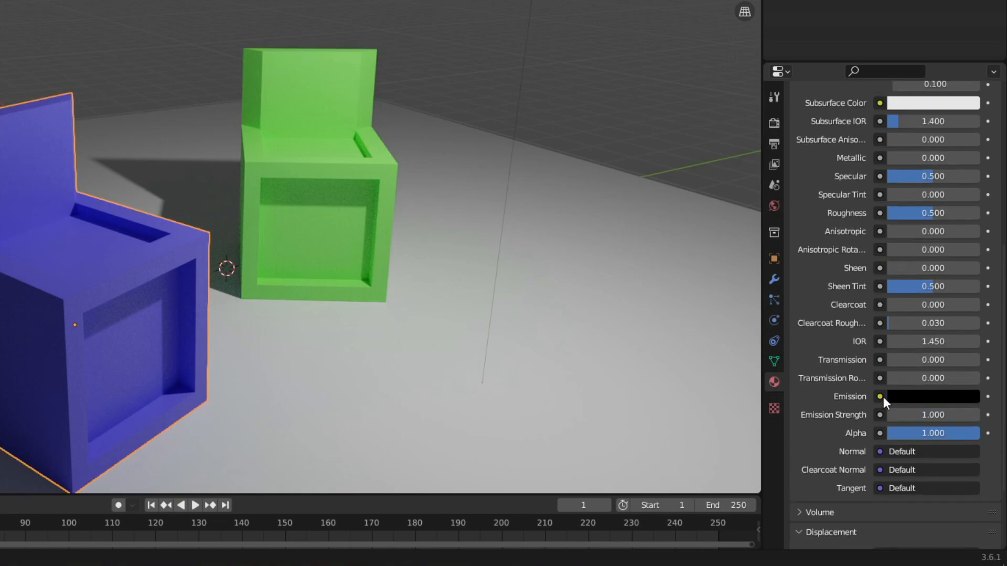
pyautogui.scroll(2, 883, 403)
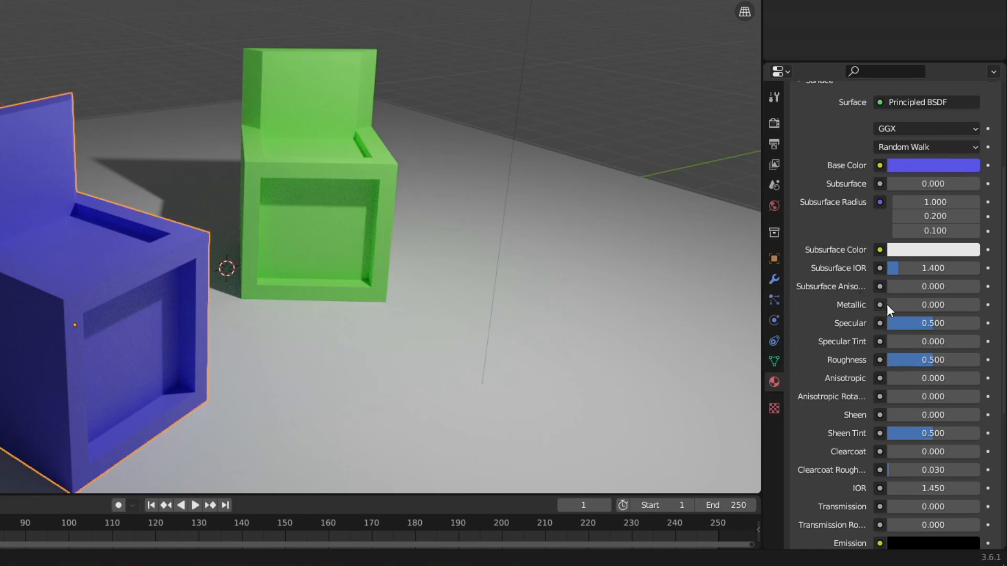
# Try Metallic at 1.000 on the blue chair's material, view the effect from several angles, and return it to 0.000.
pyautogui.moveTo(893, 304); pyautogui.dragTo(979, 305)
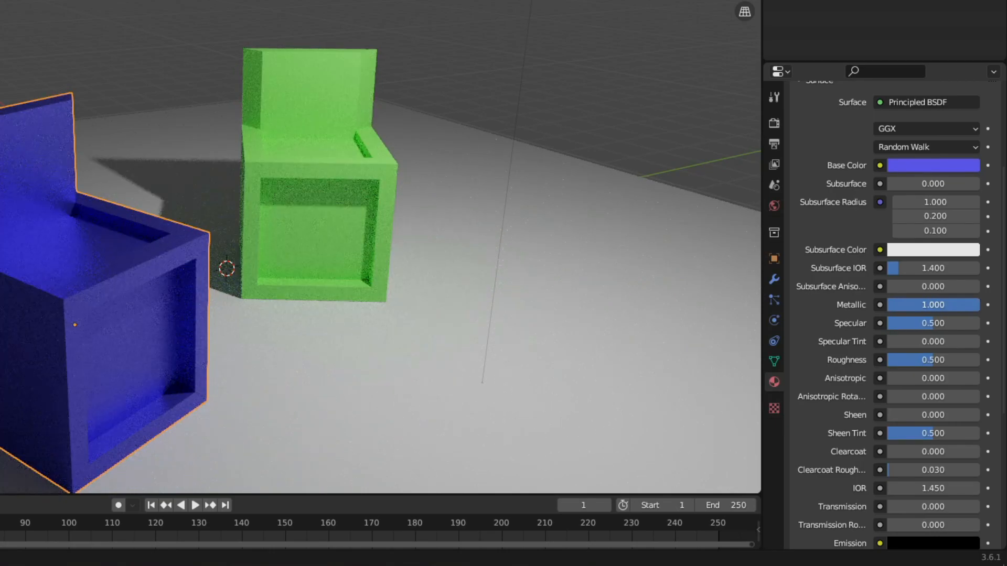
pyautogui.moveTo(87, 281); pyautogui.dragTo(101, 284, button='middle')
pyautogui.moveTo(332, 284); pyautogui.dragTo(312, 295, button='middle')
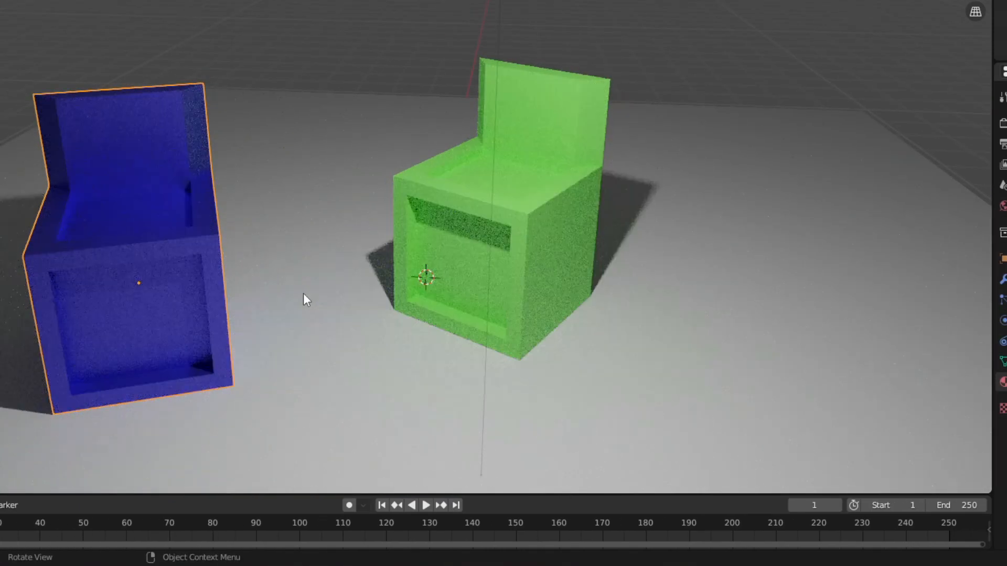
pyautogui.scroll(1, 251, 282)
pyautogui.scroll(1, 222, 272)
pyautogui.moveTo(223, 272); pyautogui.dragTo(277, 262, button='middle')
pyautogui.click(275, 269)
pyautogui.click(230, 266)
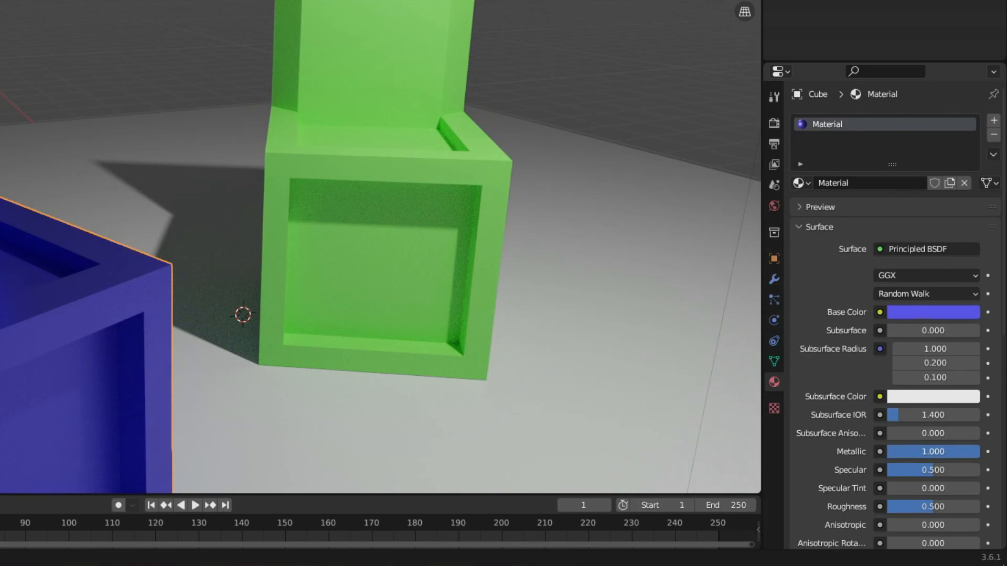
pyautogui.moveTo(933, 452); pyautogui.dragTo(885, 450)
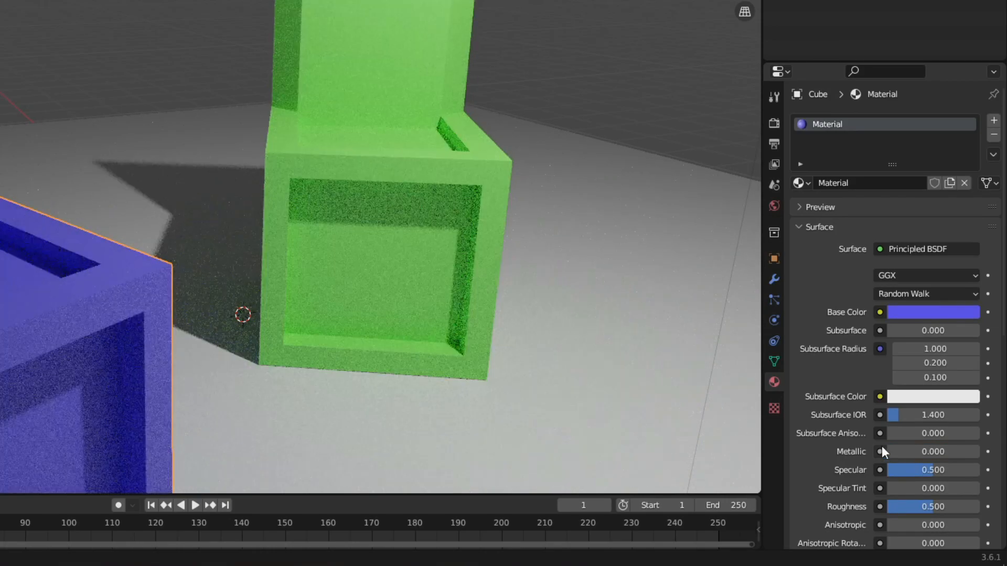
# Compare Roughness at 0.000 and 1.000 on the blue chair's material, ending at about 0.512.
pyautogui.scroll(-3, 846, 450)
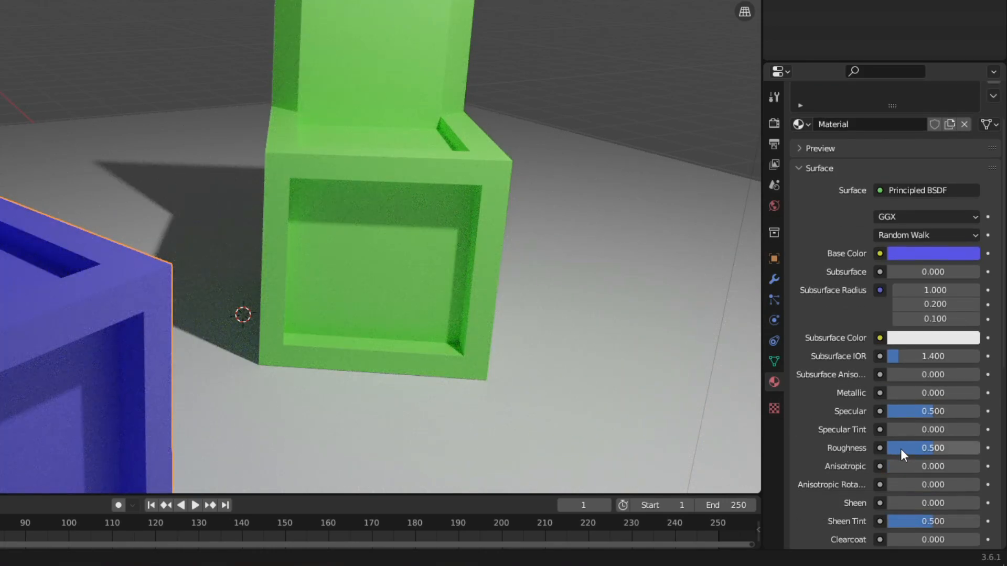
pyautogui.moveTo(922, 449); pyautogui.dragTo(908, 449)
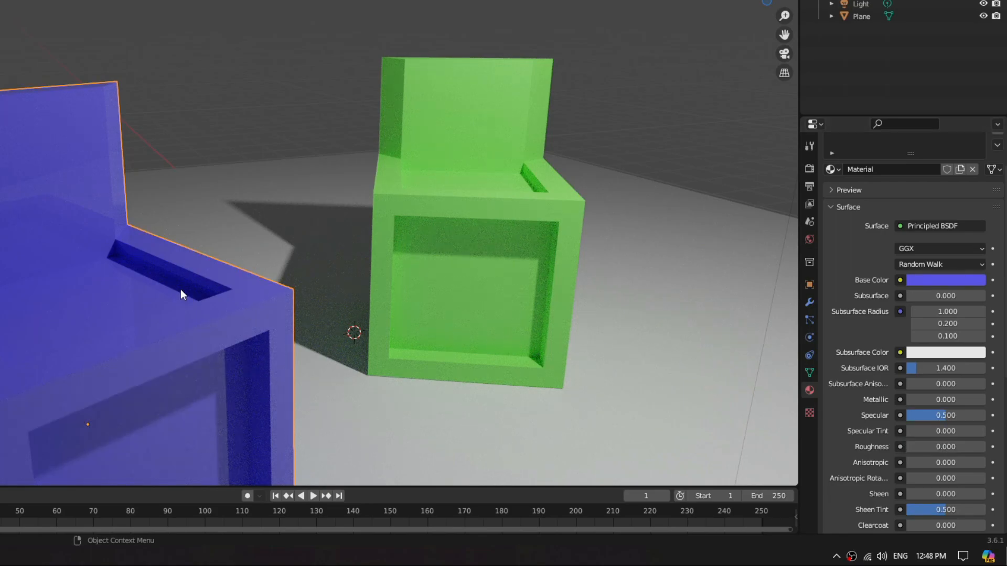
pyautogui.moveTo(184, 287); pyautogui.dragTo(214, 286, button='middle')
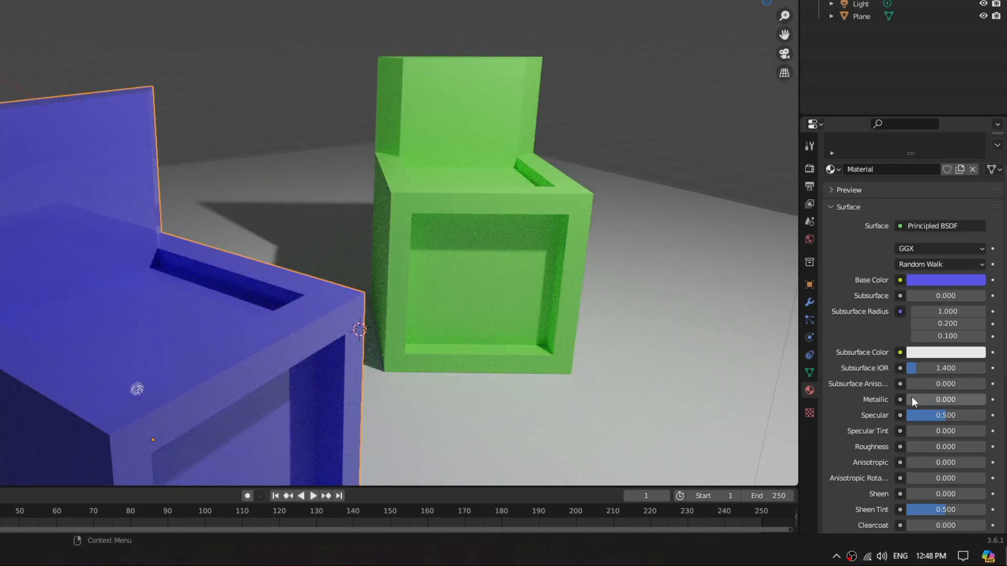
pyautogui.moveTo(914, 449); pyautogui.dragTo(986, 449)
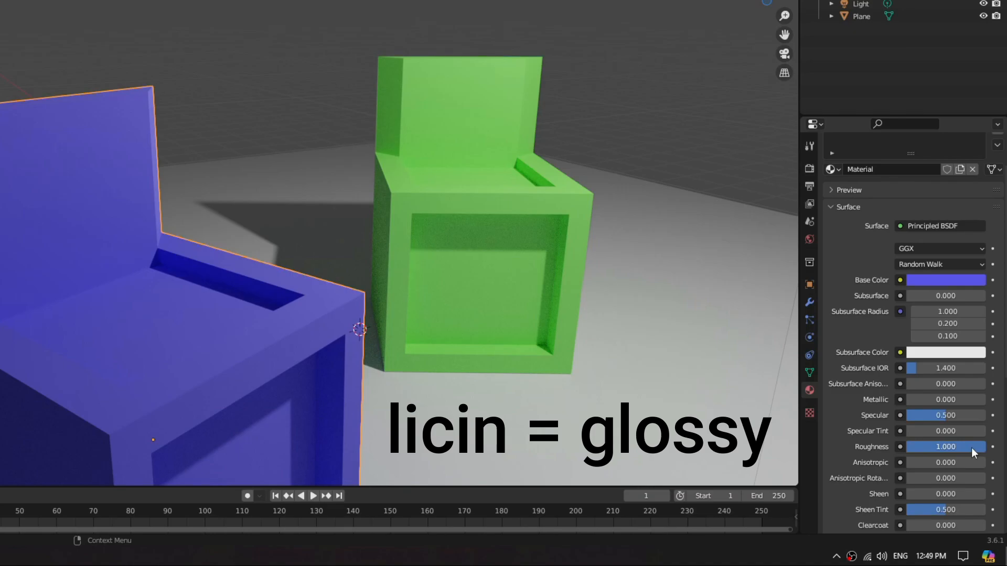
pyautogui.moveTo(971, 447); pyautogui.dragTo(943, 447)
pyautogui.scroll(-4, 597, 379)
pyautogui.scroll(2, 561, 317)
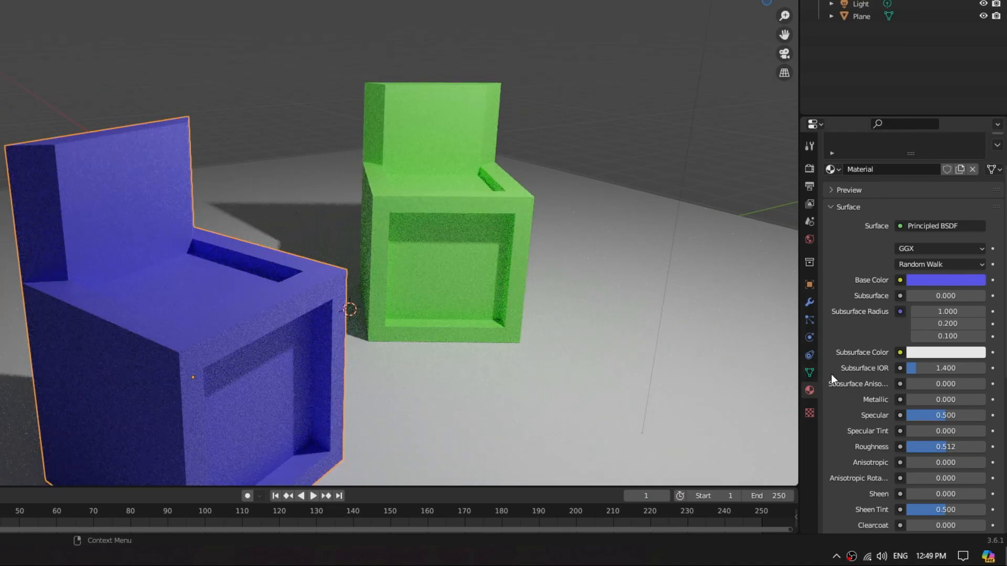
# Set the Transmission of the blue chair's material to 1.000.
pyautogui.scroll(-4, 946, 396)
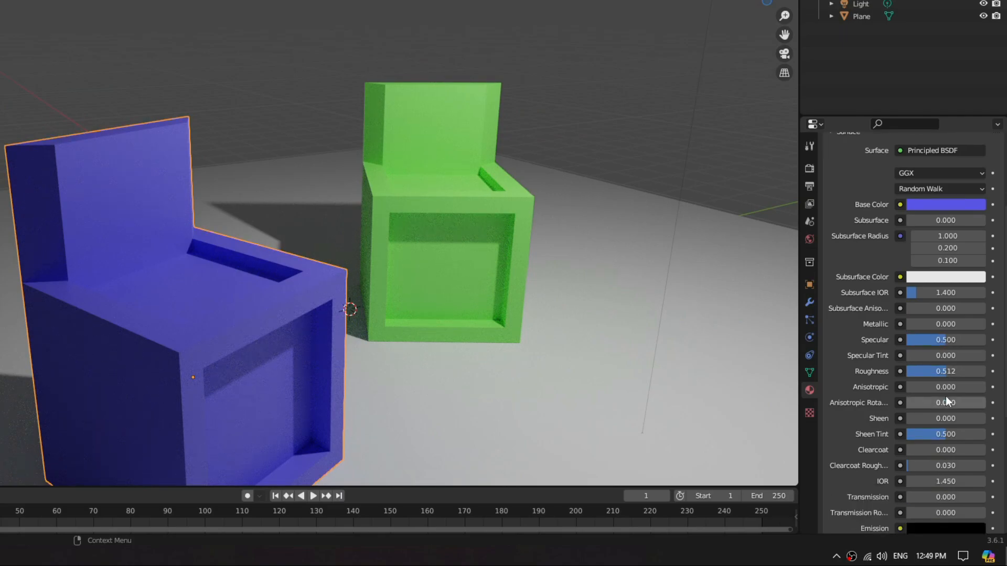
pyautogui.scroll(-3, 946, 396)
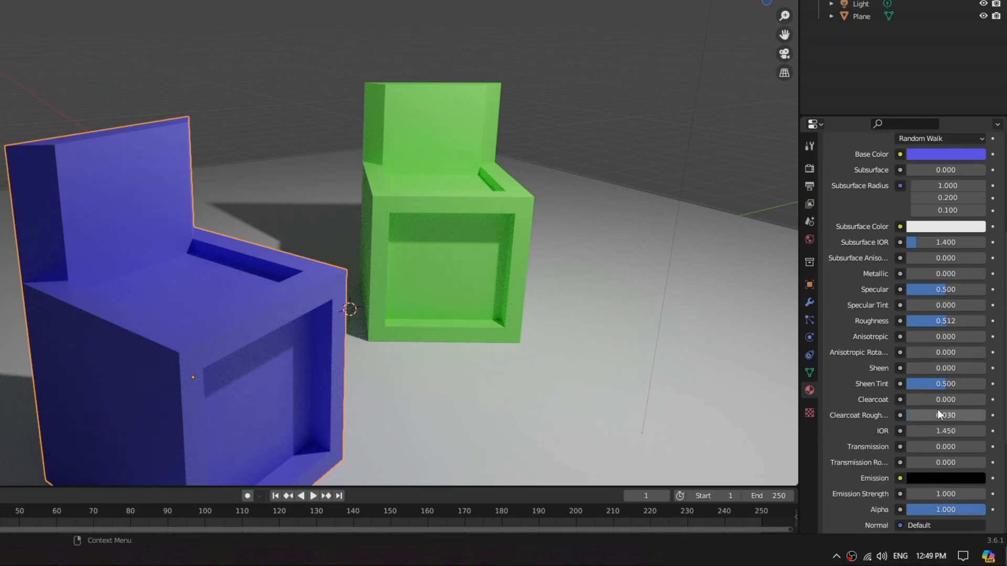
pyautogui.moveTo(915, 449); pyautogui.dragTo(986, 449)
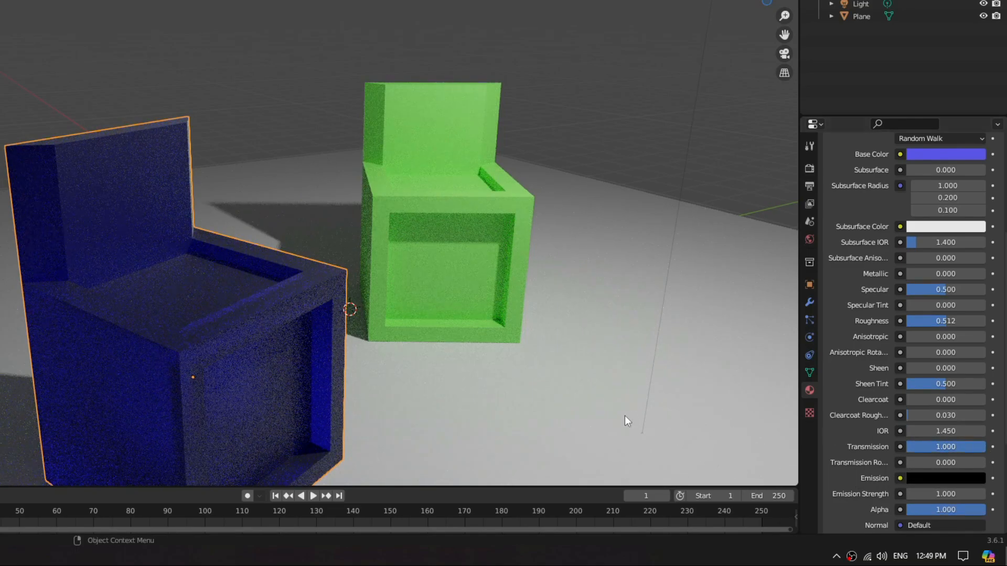
# Change the Base Color of the blue chair's material to a light sky blue and inspect the chair from its side.
pyautogui.click(950, 154)
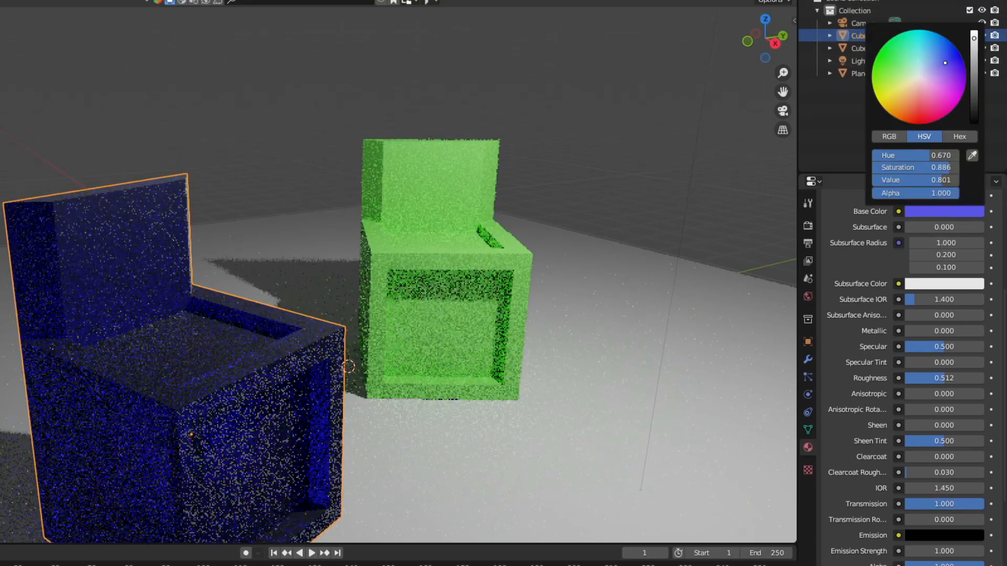
pyautogui.moveTo(972, 43); pyautogui.dragTo(973, 30)
pyautogui.moveTo(944, 63); pyautogui.dragTo(926, 58)
pyautogui.click(718, 245)
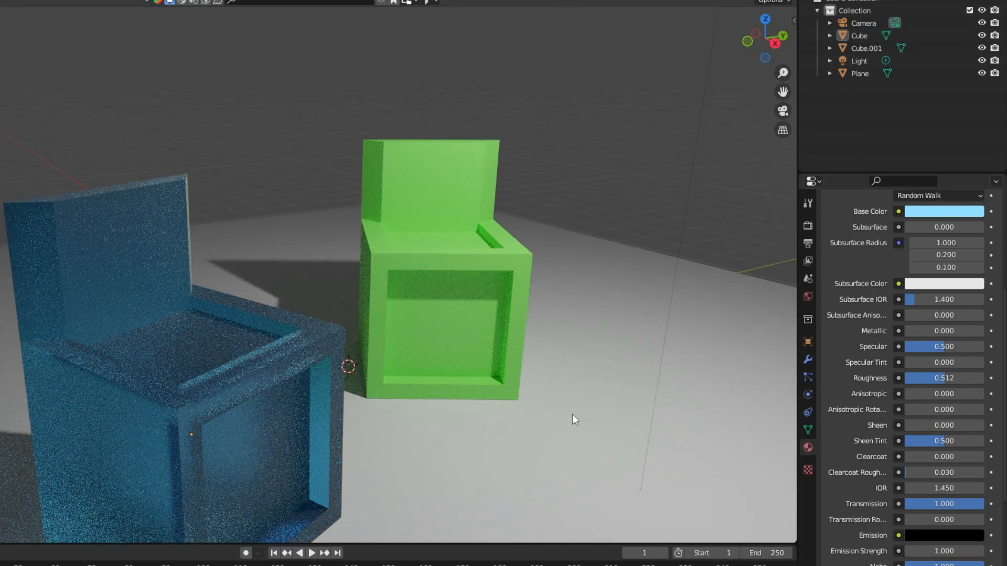
pyautogui.moveTo(426, 441); pyautogui.dragTo(305, 349, button='middle')
pyautogui.click(359, 370)
pyautogui.moveTo(359, 370); pyautogui.dragTo(389, 370, button='middle')
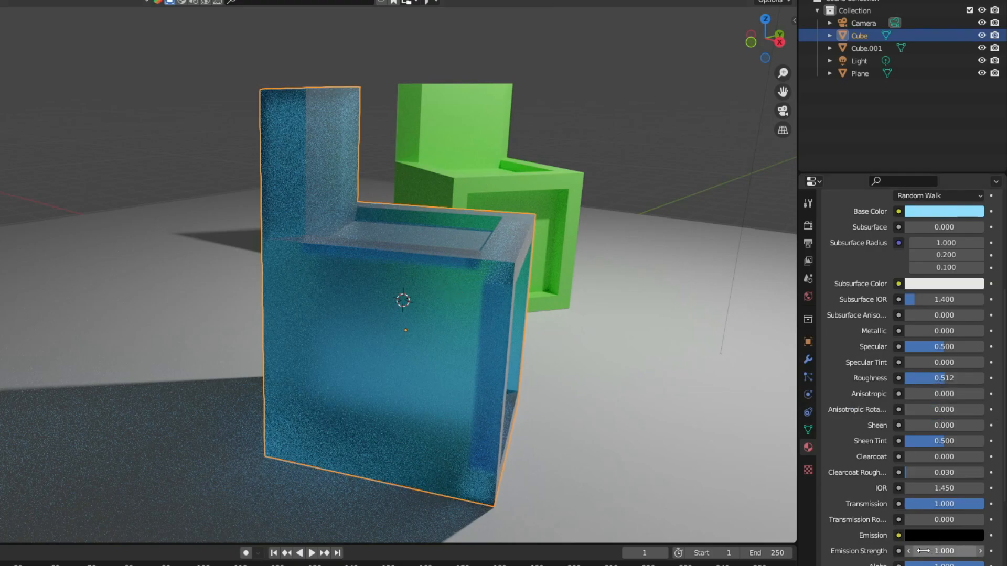
# Compare Roughness at 0.000 and about 0.339 on the transmissive chair's material, ending at 0.236 with Transmission at 1.000.
pyautogui.moveTo(965, 505); pyautogui.dragTo(985, 504)
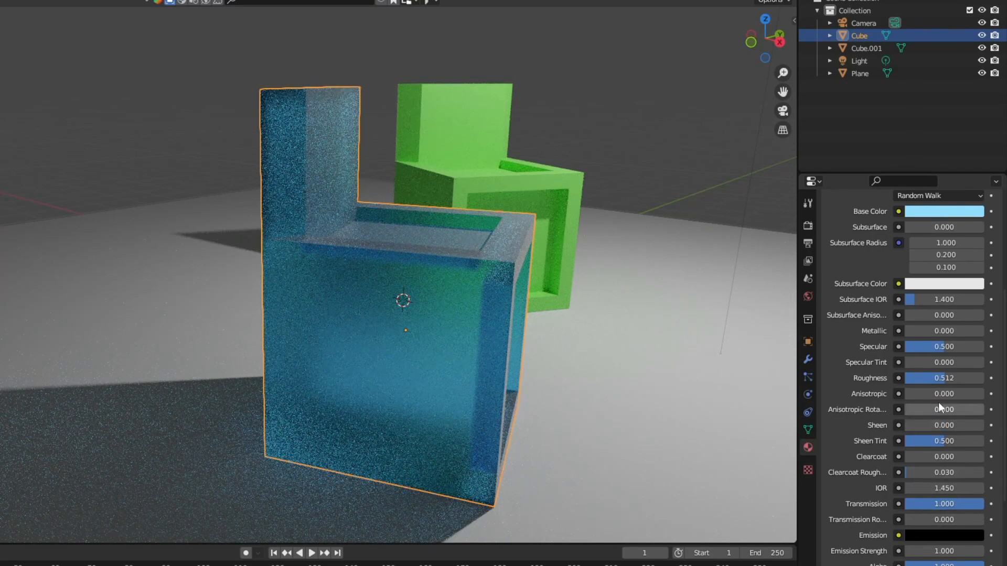
pyautogui.moveTo(935, 378); pyautogui.dragTo(729, 363)
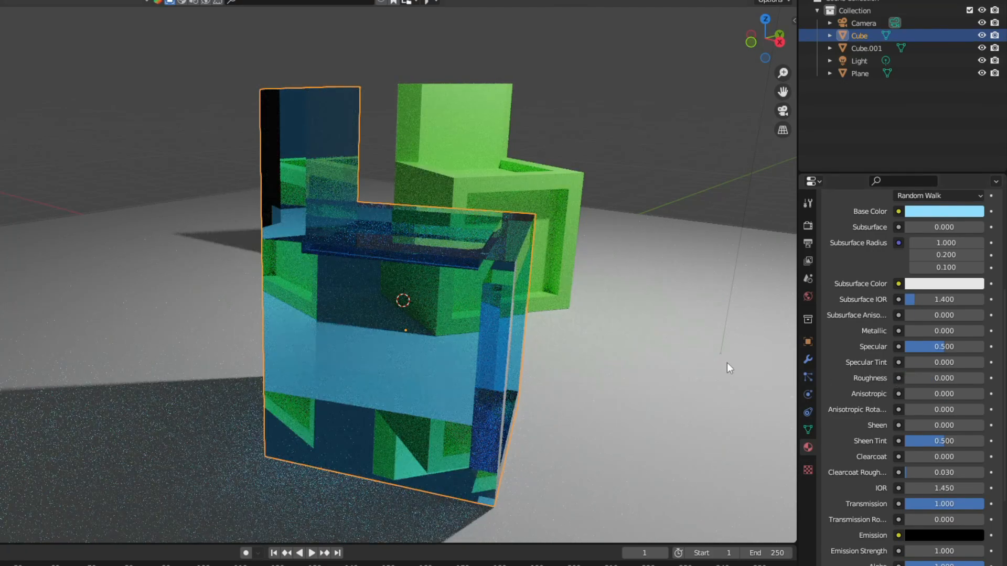
pyautogui.moveTo(700, 364); pyautogui.dragTo(717, 351, button='middle')
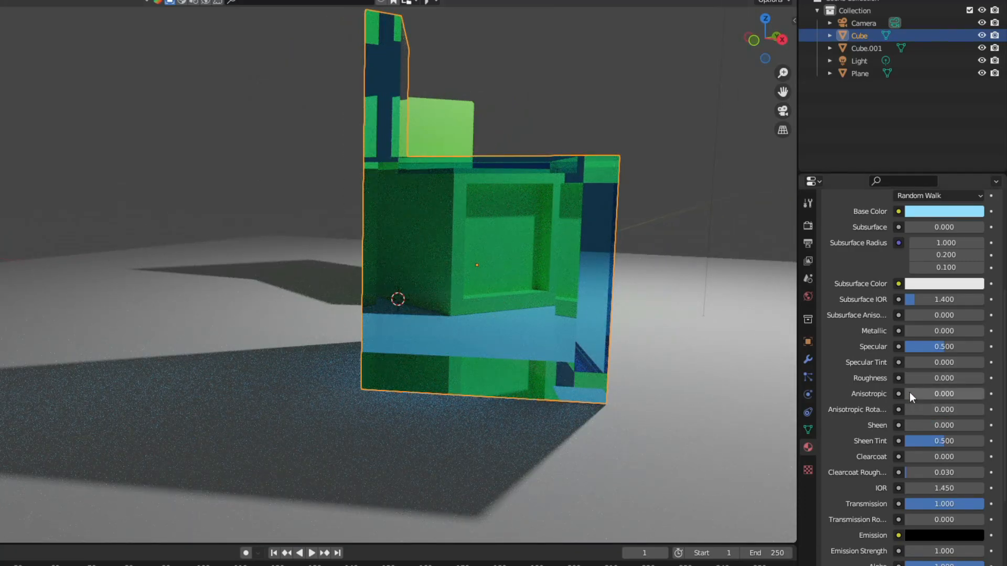
pyautogui.moveTo(912, 380); pyautogui.dragTo(924, 377)
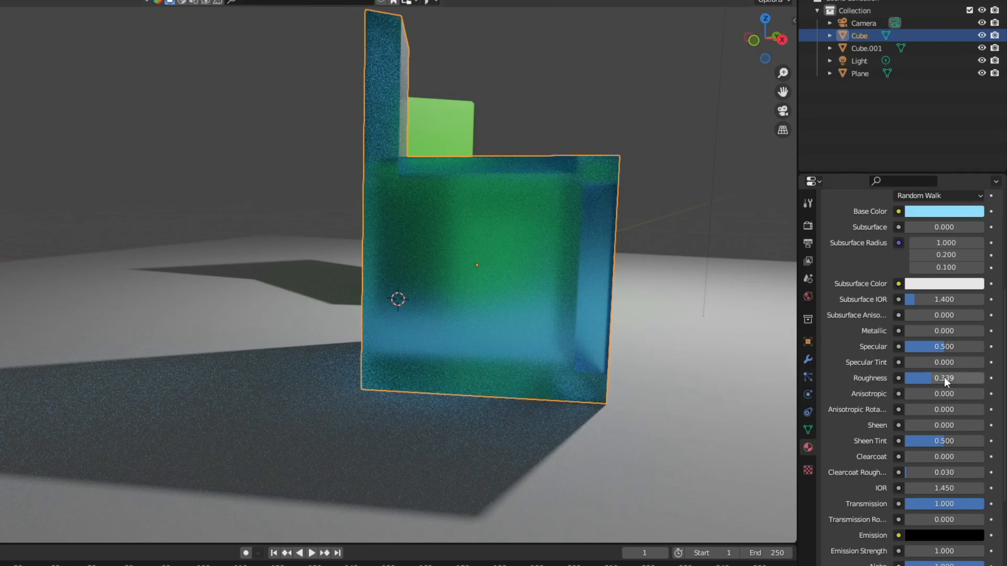
pyautogui.moveTo(931, 377); pyautogui.dragTo(918, 378)
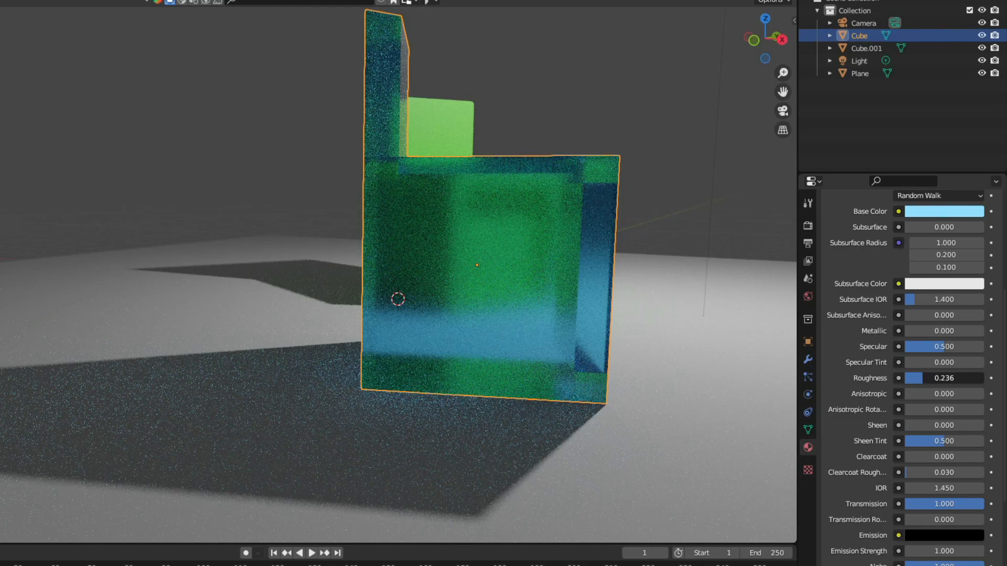
pyautogui.moveTo(947, 505)
pyautogui.mouseDown()
pyautogui.moveTo(929, 503)
pyautogui.moveTo(948, 498)
pyautogui.mouseUp()
pyautogui.moveTo(705, 396); pyautogui.dragTo(637, 406, button='middle')
# Switch the render engine to Eevee and inspect the transmissive blue chair from several angles.
pyautogui.scroll(7, 909, 402)
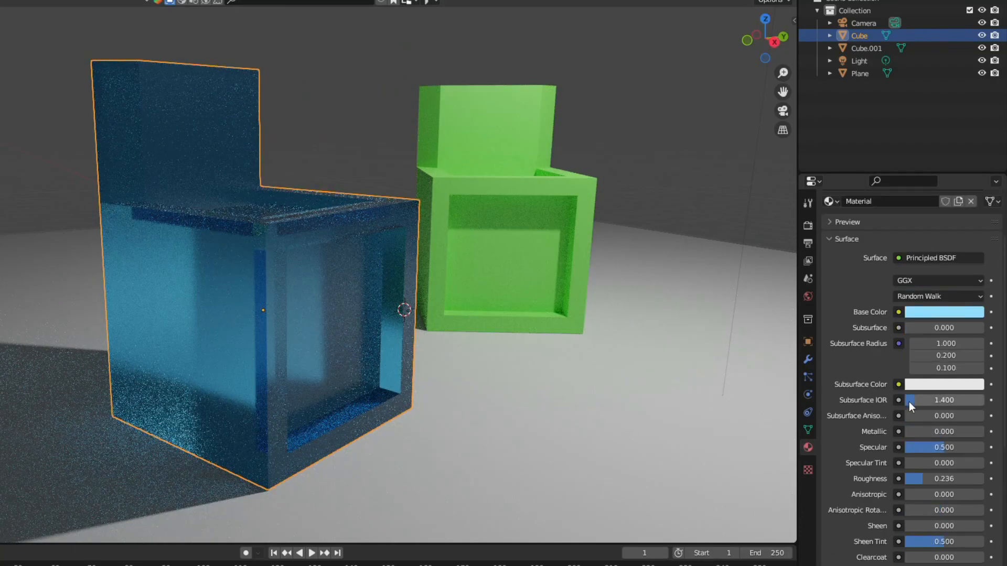
pyautogui.click(808, 232)
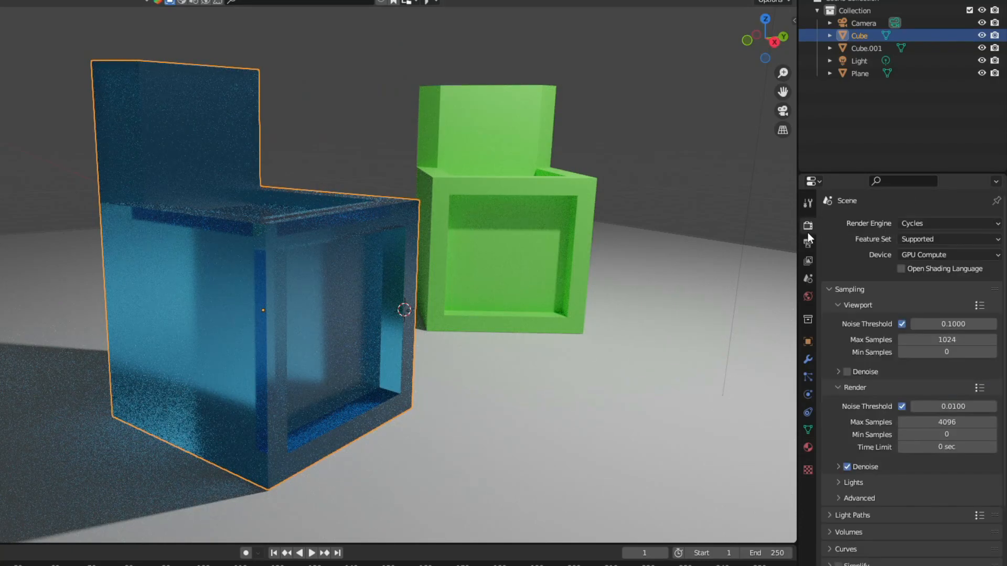
pyautogui.moveTo(501, 371); pyautogui.dragTo(526, 371, button='middle')
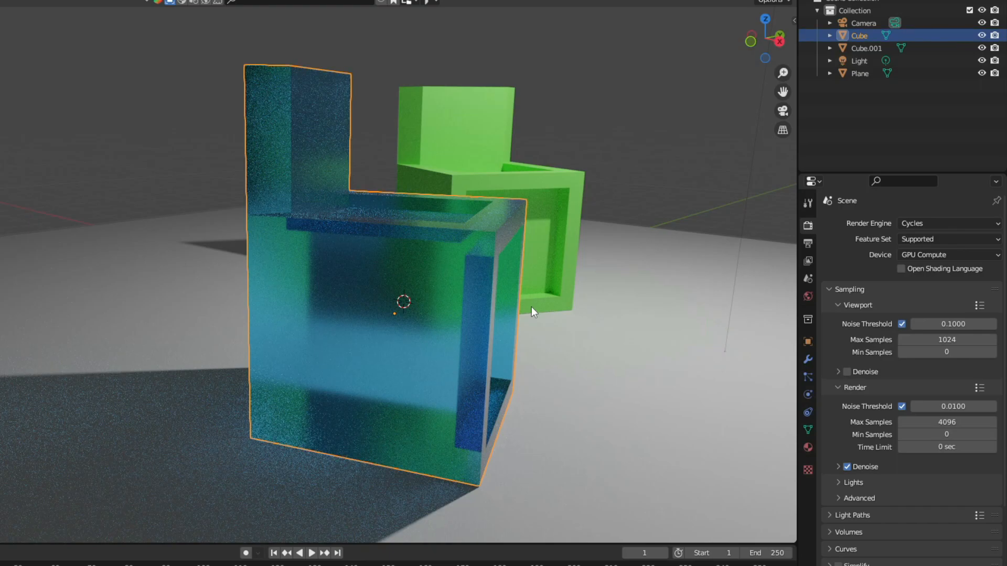
pyautogui.click(915, 224)
pyautogui.click(908, 234)
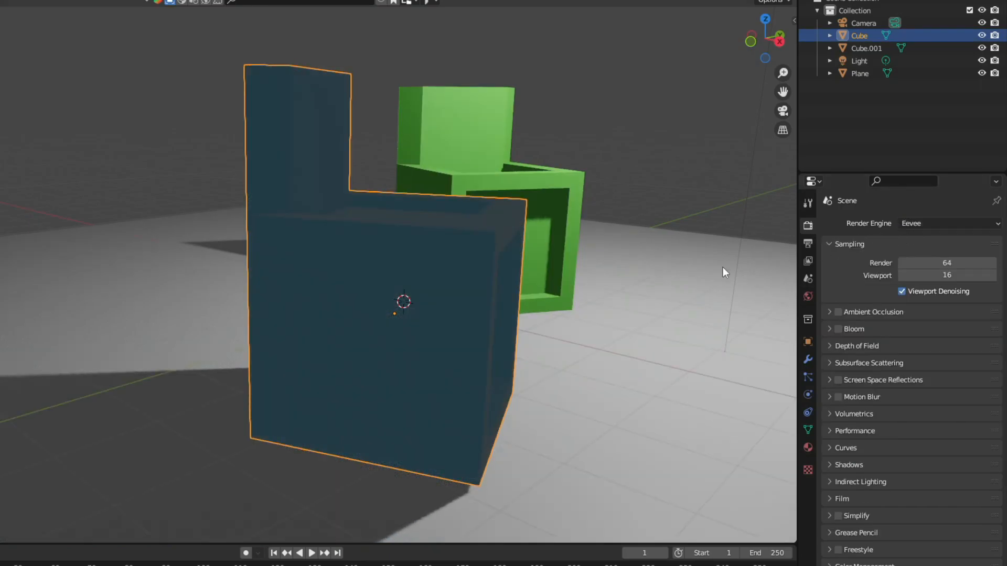
pyautogui.moveTo(613, 326); pyautogui.dragTo(557, 353, button='middle')
pyautogui.moveTo(326, 348); pyautogui.dragTo(402, 322, button='middle')
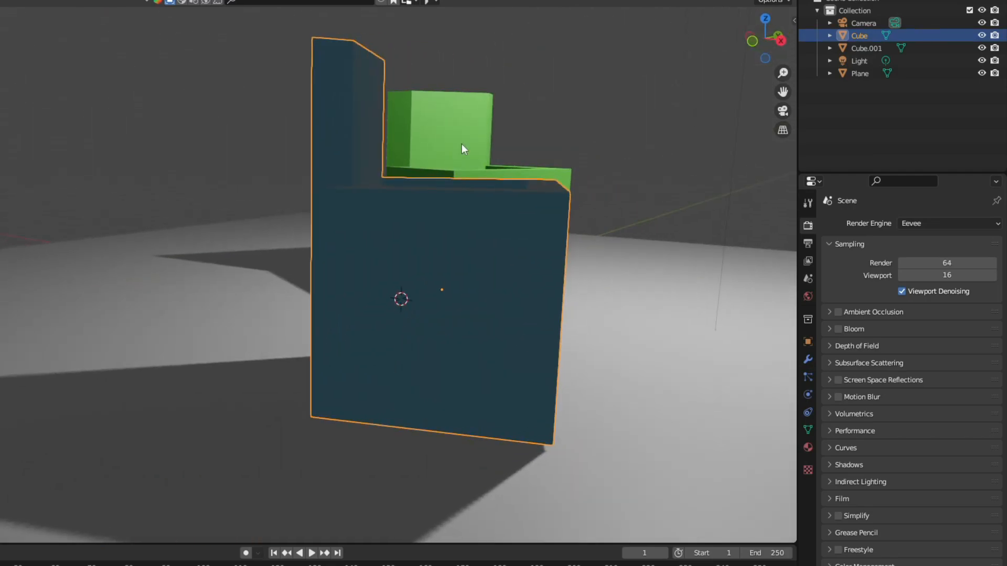
pyautogui.moveTo(637, 307)
pyautogui.mouseDown(button='middle')
pyautogui.moveTo(619, 336)
pyautogui.moveTo(631, 313)
pyautogui.mouseUp(button='middle')
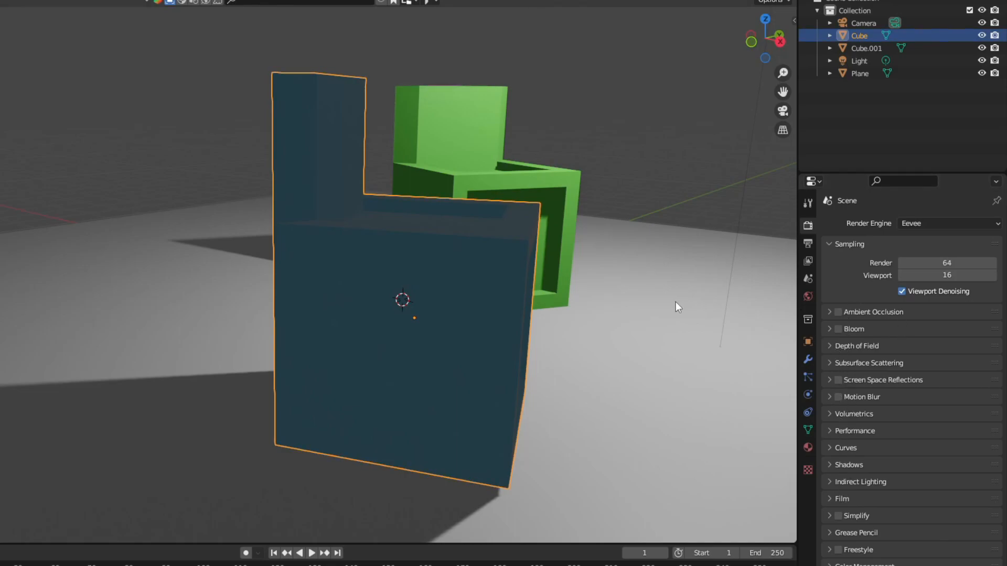
pyautogui.moveTo(675, 303); pyautogui.dragTo(647, 308, button='middle')
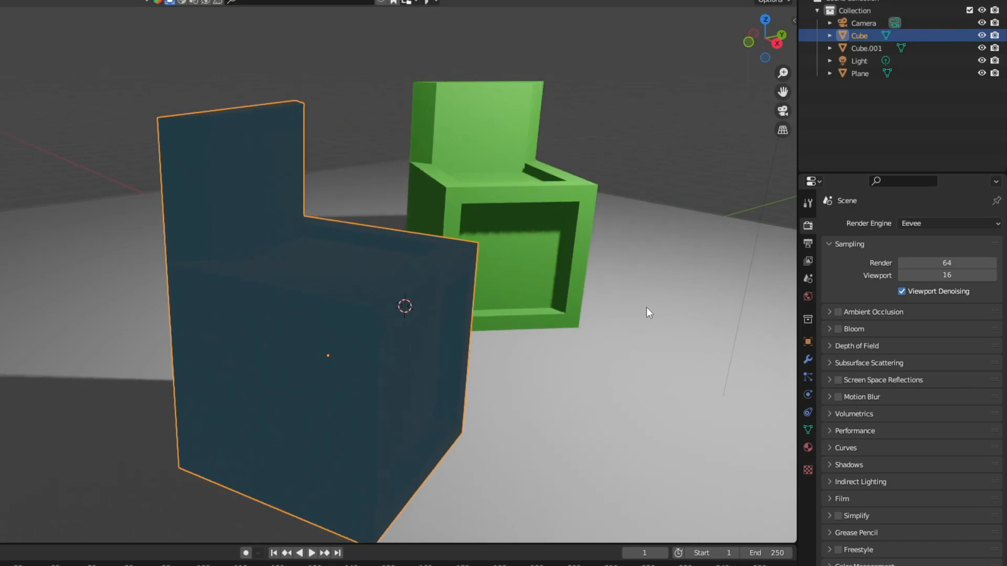
# Set the render engine back to Cycles and view both chairs from several angles.
pyautogui.click(924, 229)
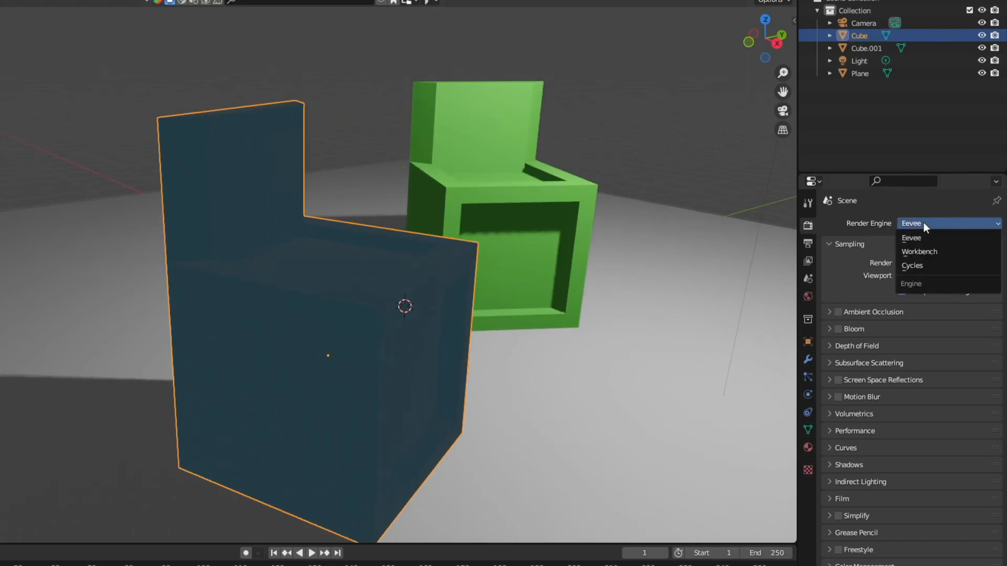
pyautogui.click(912, 266)
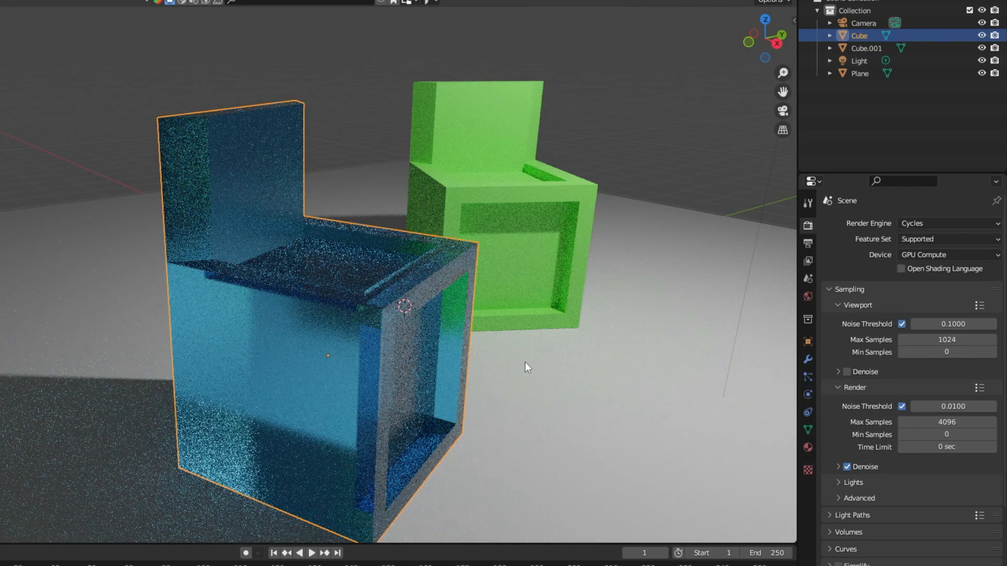
pyautogui.moveTo(524, 362); pyautogui.dragTo(534, 352, button='middle')
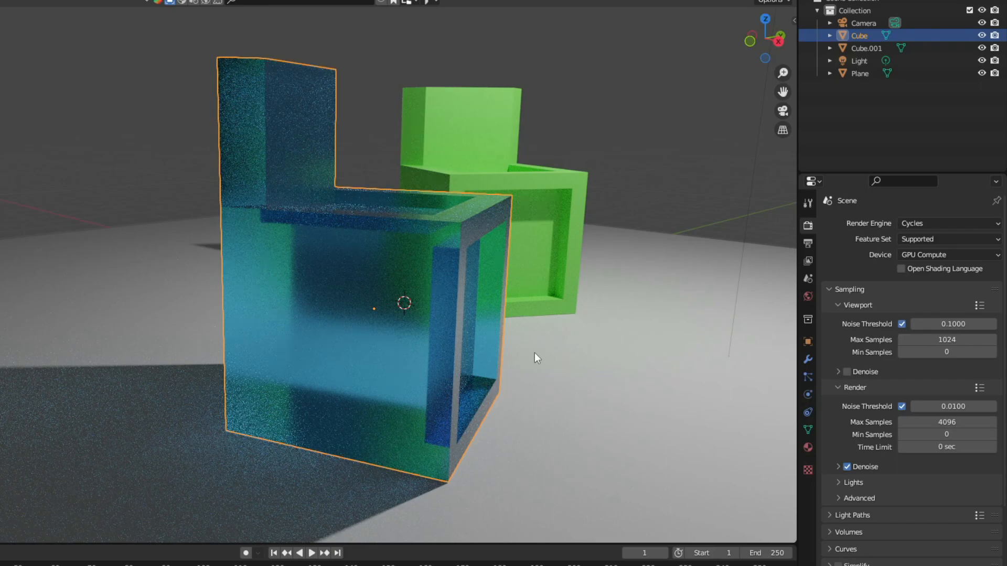
pyautogui.moveTo(535, 350); pyautogui.dragTo(558, 332, button='middle')
pyautogui.moveTo(639, 333); pyautogui.dragTo(654, 360, button='middle')
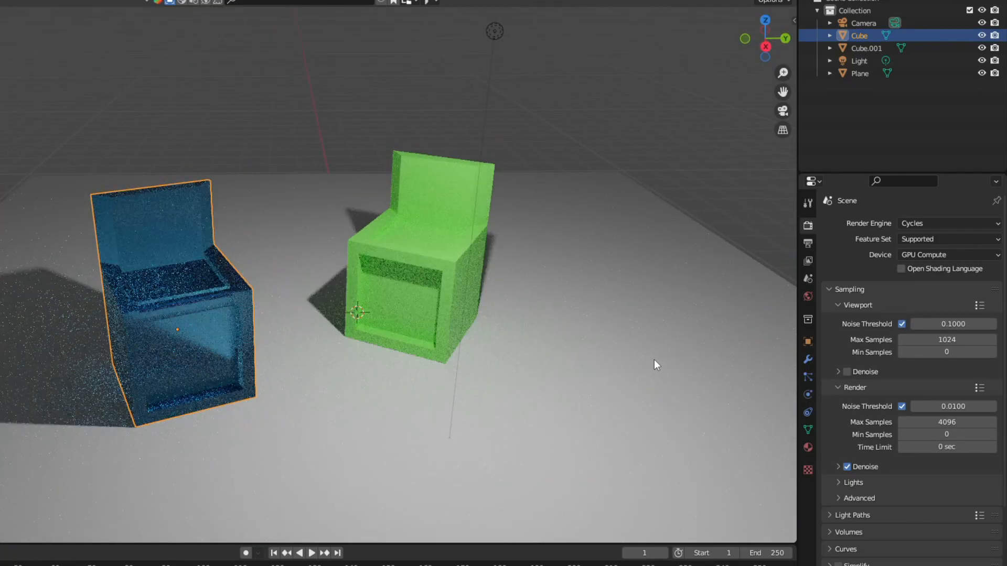